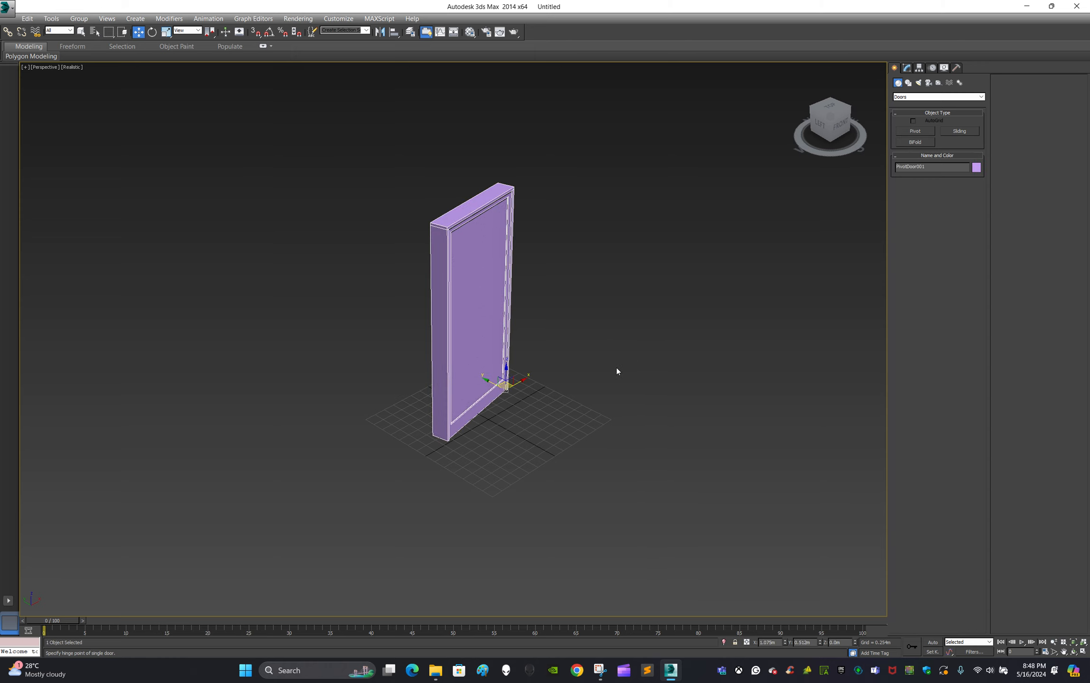
Delete the existing pivot door from the scene.
{"action": "mouse_move", "coordinate": [633, 358]}
{"action": "middle_mouse_down", "text": "alt"}
{"action": "mouse_move", "coordinate": [594, 356]}
{"action": "mouse_move", "coordinate": [623, 356]}
{"action": "mouse_move", "coordinate": [594, 369]}
{"action": "mouse_move", "coordinate": [619, 345]}
{"action": "middle_mouse_up", "text": "alt"}
{"action": "key", "text": "Delete"}
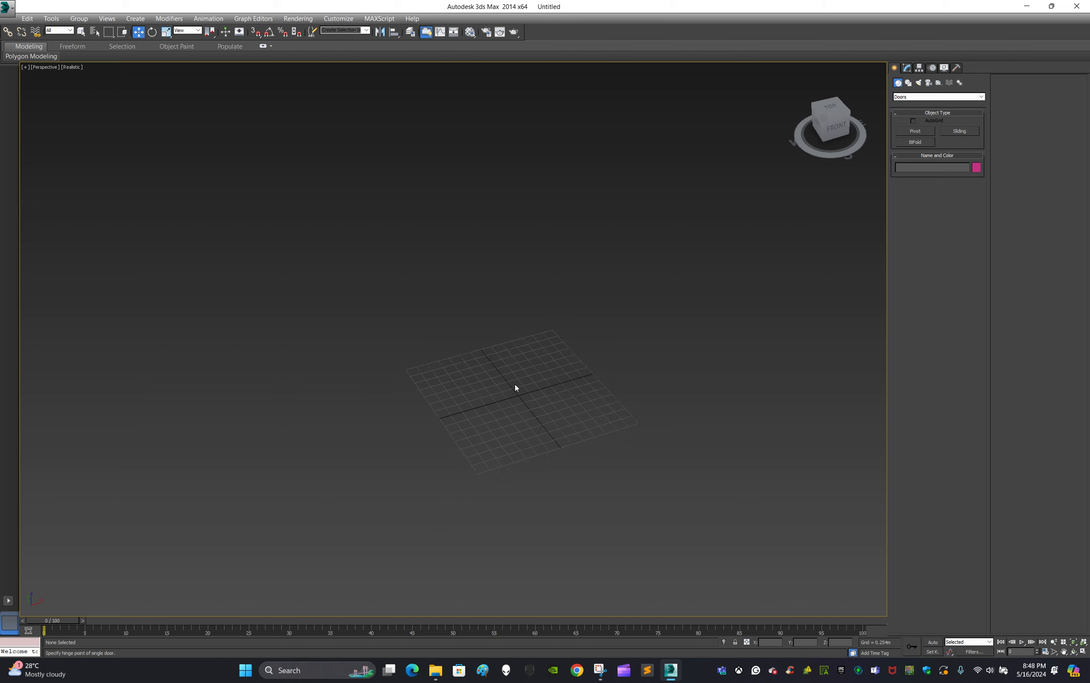
Draw a pivot door on the grid about 0.94 m wide, 3.3 m deep and 7.6 m high.
{"action": "scroll", "coordinate": [516, 385], "scroll_direction": "up", "scroll_amount": 3}
{"action": "middle_click_drag", "start_coordinate": [553, 387], "coordinate": [547, 365]}
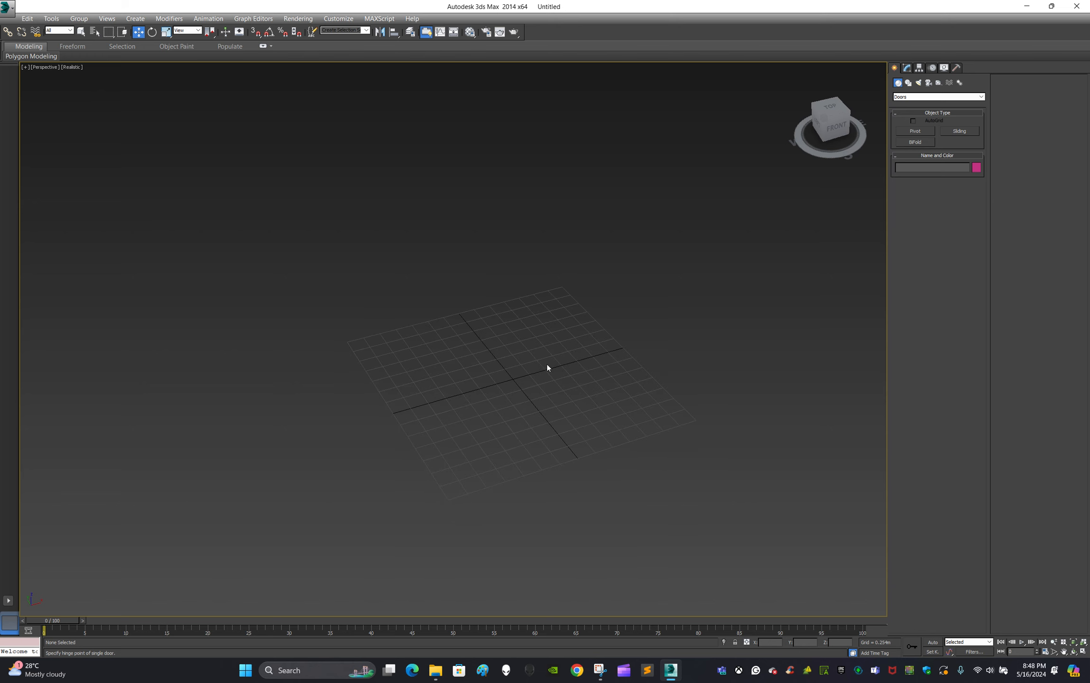
{"action": "left_click", "coordinate": [926, 132]}
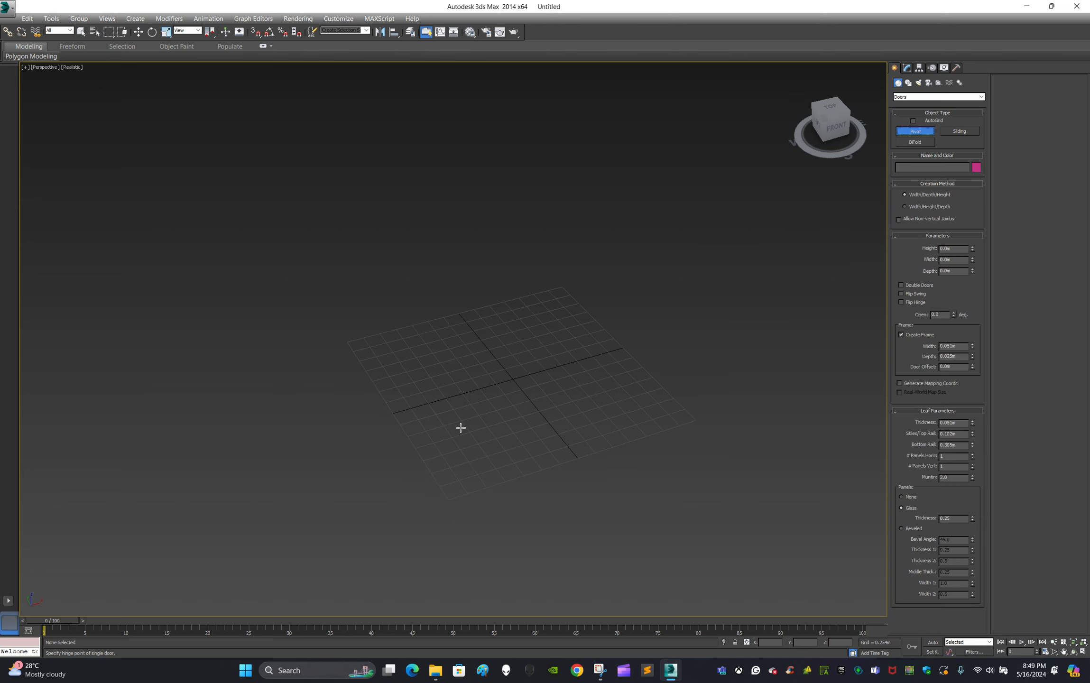
{"action": "left_click_drag", "start_coordinate": [470, 441], "coordinate": [461, 413]}
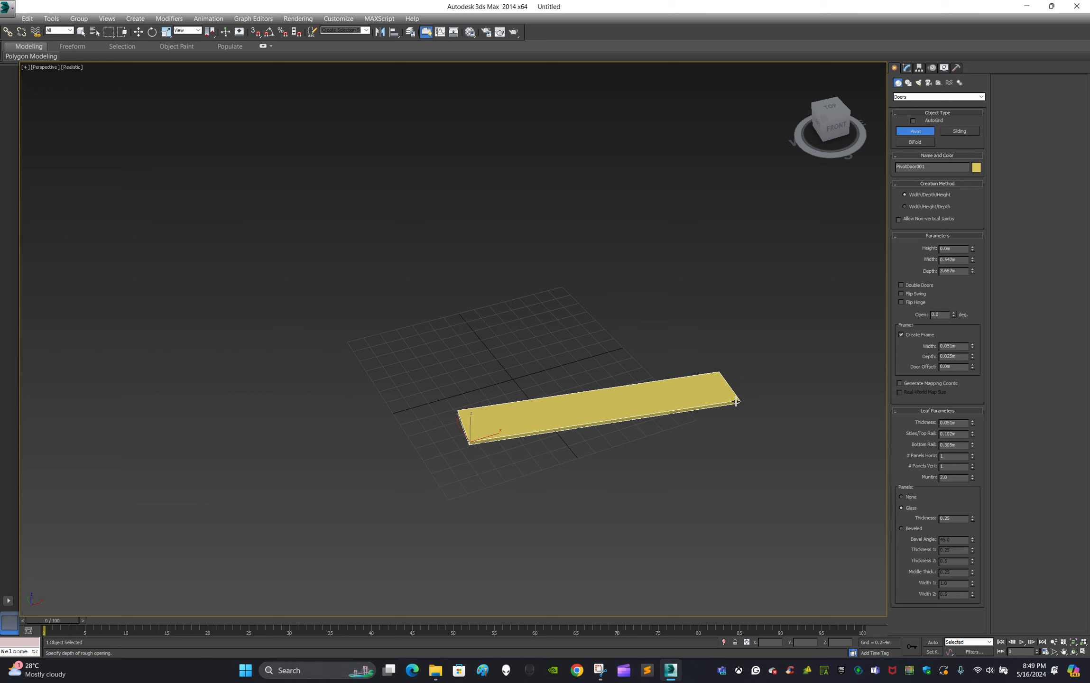
{"action": "left_click", "coordinate": [706, 397]}
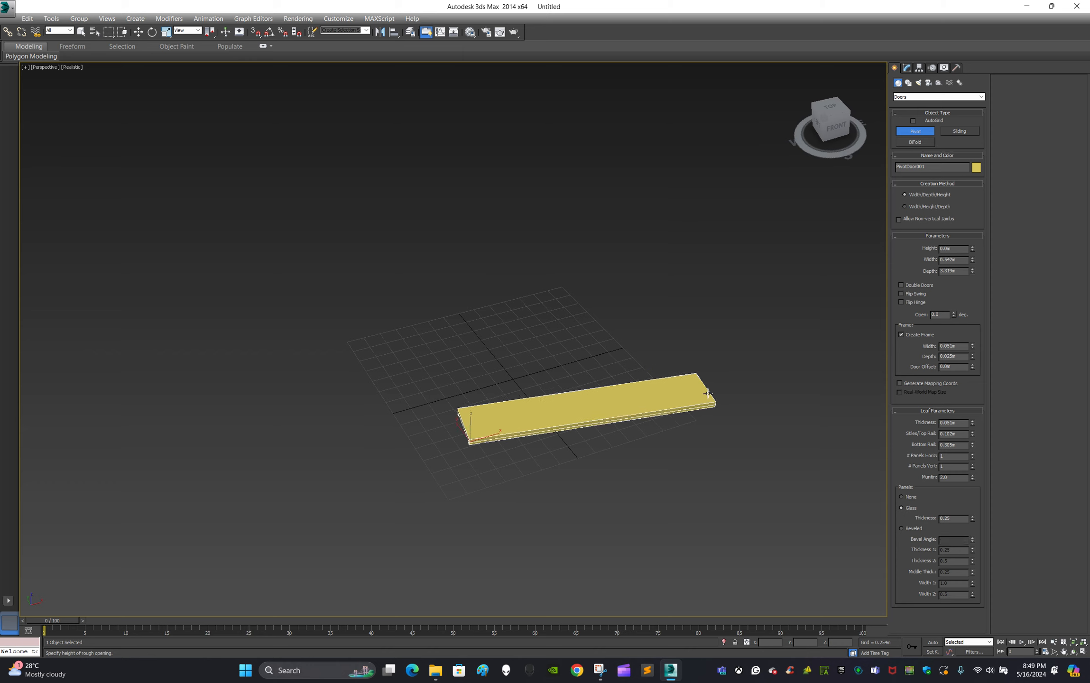
{"action": "middle_click_drag", "start_coordinate": [709, 338], "coordinate": [685, 449]}
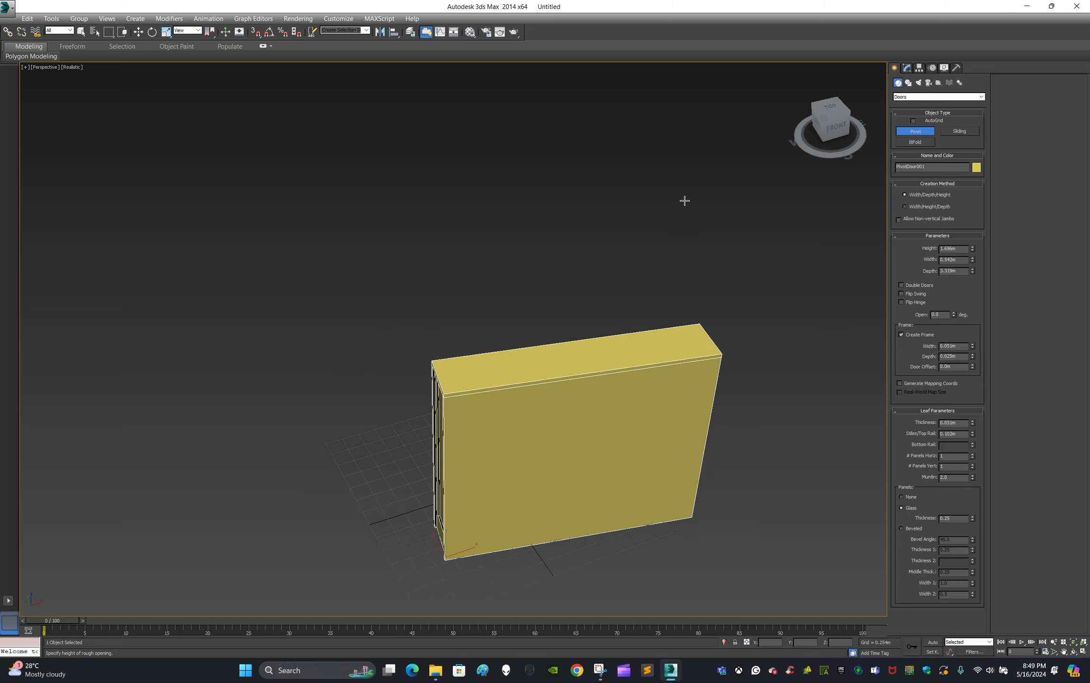
{"action": "scroll", "coordinate": [721, 232], "scroll_direction": "down", "scroll_amount": 5}
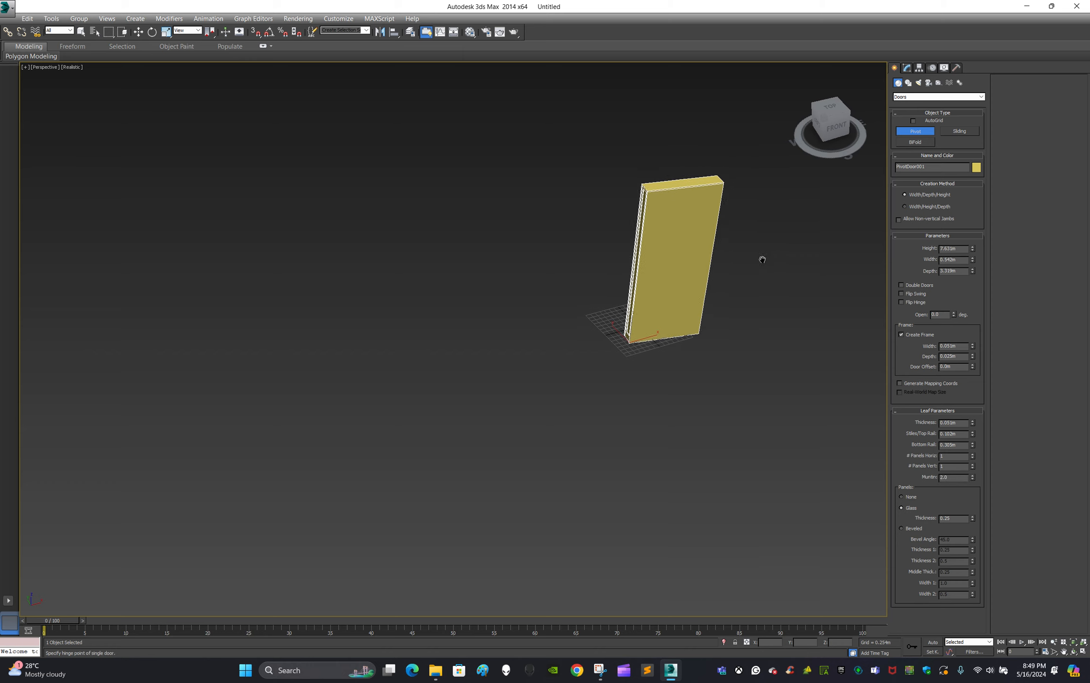
{"action": "middle_click_drag", "start_coordinate": [762, 258], "coordinate": [657, 242]}
{"action": "scroll", "coordinate": [582, 285], "scroll_direction": "up", "scroll_amount": 5}
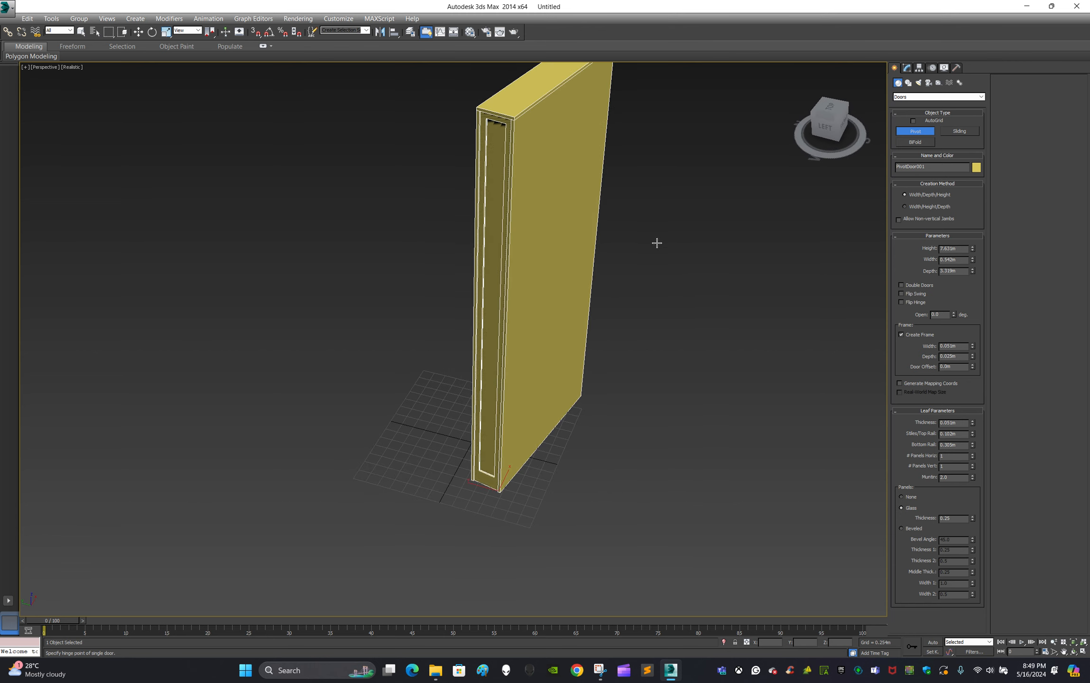
Set the pivot door's width to about 3.47 m and its depth to about 0.52 m.
{"action": "left_click_drag", "start_coordinate": [973, 252], "coordinate": [986, 167]}
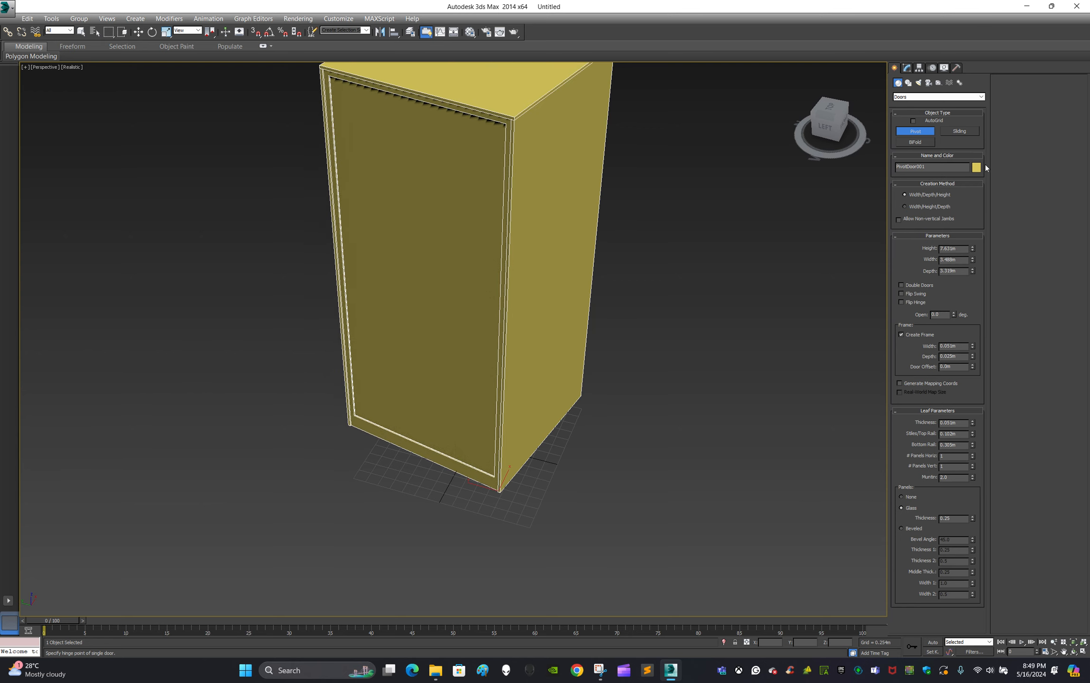
{"action": "left_click_drag", "start_coordinate": [974, 273], "coordinate": [979, 308]}
{"action": "middle_click_drag", "start_coordinate": [530, 280], "coordinate": [706, 342], "text": "alt"}
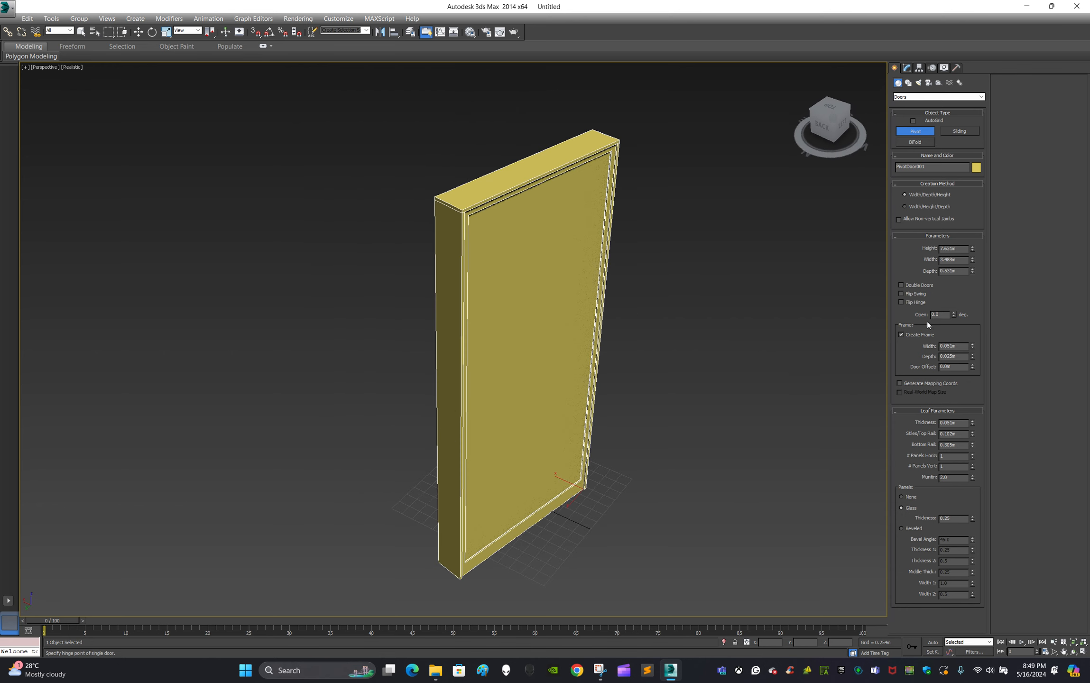
Make the pivot door a double door and flip its swing, trying the options off and on.
{"action": "left_click", "coordinate": [901, 285]}
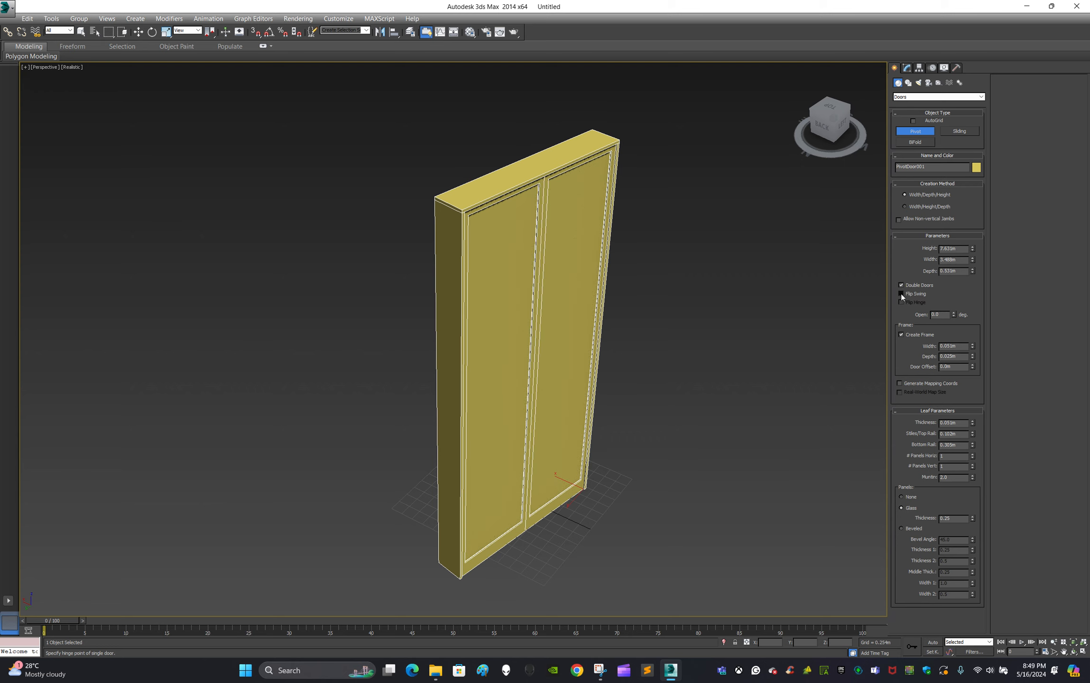
{"action": "left_click", "coordinate": [901, 294]}
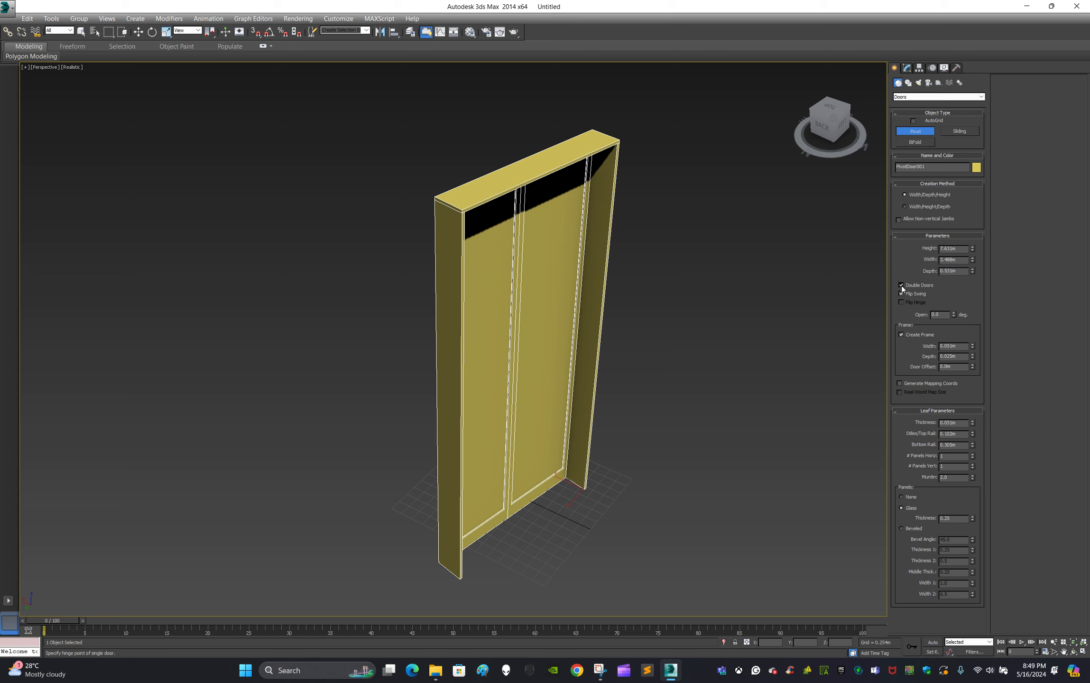
{"action": "key", "text": "ctrl+z"}
{"action": "key", "text": "ctrl+z"}
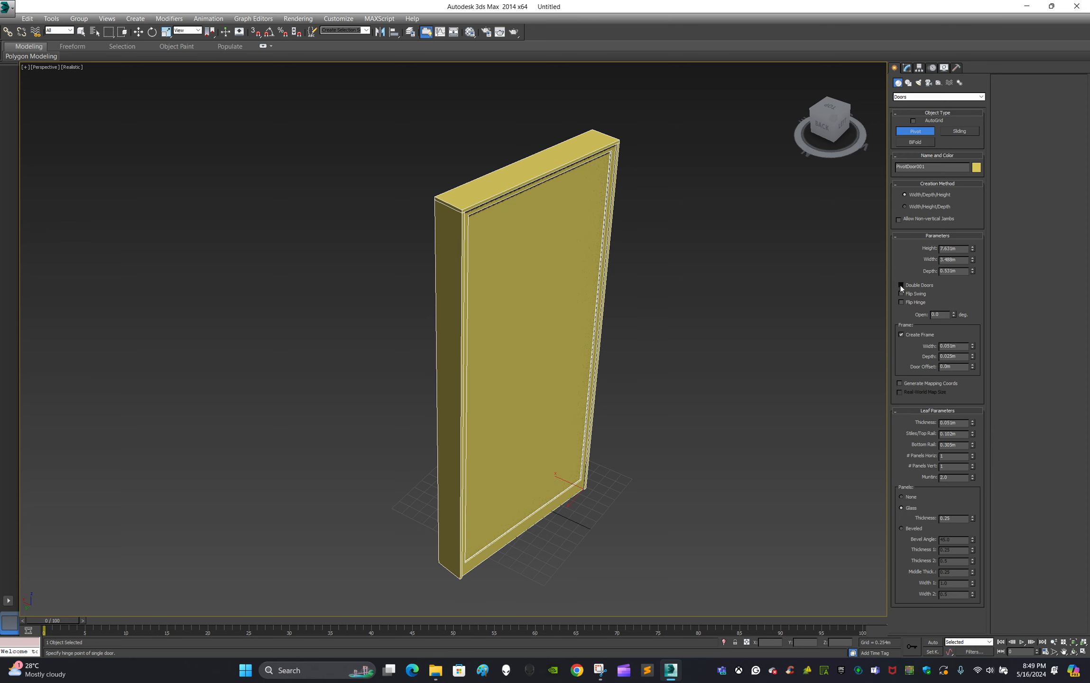
{"action": "left_click", "coordinate": [901, 285]}
{"action": "left_click", "coordinate": [901, 294]}
{"action": "left_click", "coordinate": [901, 285]}
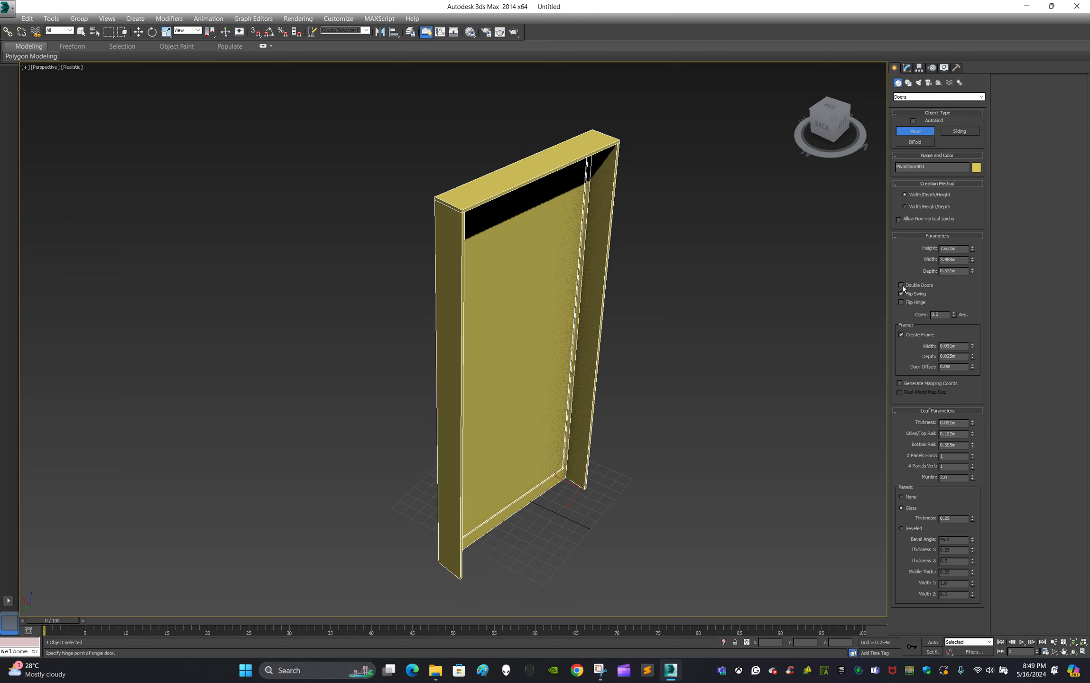
{"action": "left_click", "coordinate": [901, 285]}
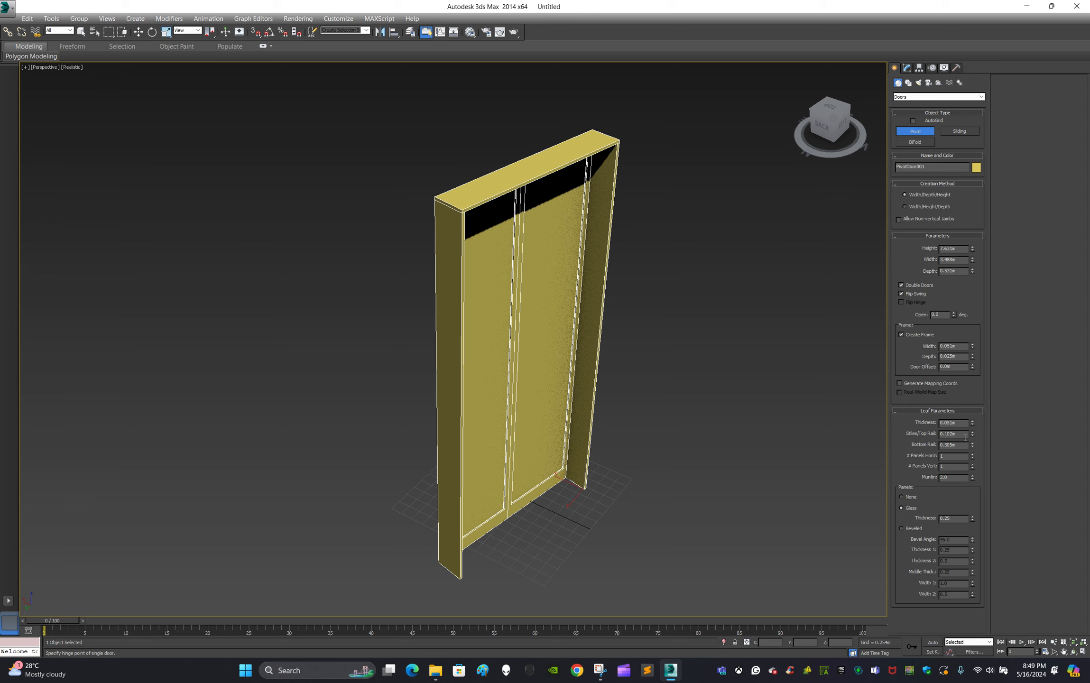
Set the leaf thickness to about 0.26 m, stiles and top rail 0.3 m, bottom rail 0.38 m, and divide each leaf into a panel grid.
{"action": "left_click_drag", "start_coordinate": [973, 421], "coordinate": [1024, 242]}
{"action": "left_click_drag", "start_coordinate": [972, 436], "coordinate": [964, 349]}
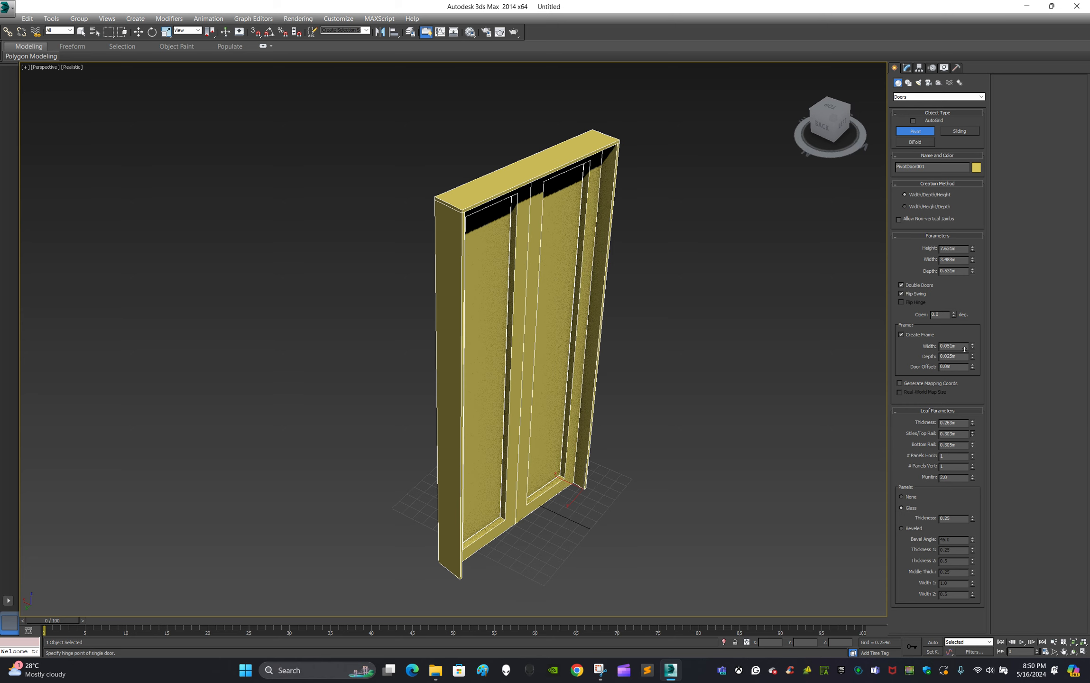
{"action": "middle_click_drag", "start_coordinate": [612, 366], "coordinate": [608, 349], "text": "alt"}
{"action": "mouse_move", "coordinate": [972, 446]}
{"action": "left_mouse_down"}
{"action": "mouse_move", "coordinate": [977, 284]}
{"action": "mouse_move", "coordinate": [1018, 57]}
{"action": "mouse_move", "coordinate": [1027, 435]}
{"action": "mouse_move", "coordinate": [973, 459]}
{"action": "left_mouse_up"}
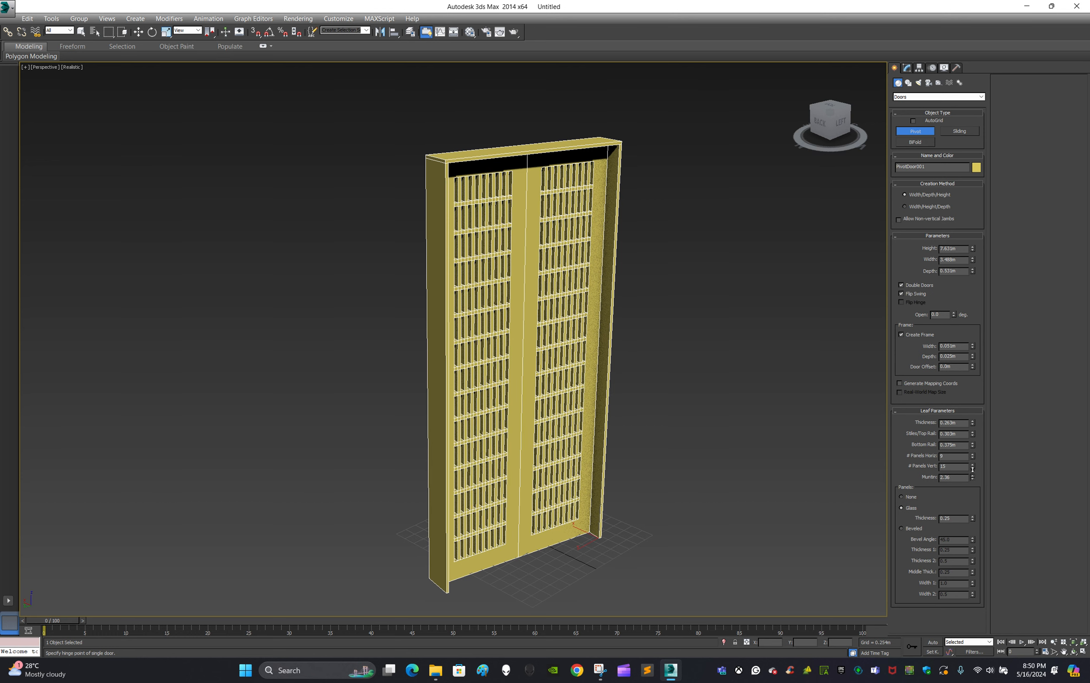
{"action": "left_click_drag", "start_coordinate": [973, 478], "coordinate": [974, 476]}
Inspect the panel grid up close, try another bottom rail size, and set the glass panel thickness to 0.47.
{"action": "scroll", "coordinate": [617, 449], "scroll_direction": "down", "scroll_amount": 3}
{"action": "mouse_move", "coordinate": [696, 415]}
{"action": "middle_mouse_down", "text": "alt"}
{"action": "mouse_move", "coordinate": [617, 410]}
{"action": "mouse_move", "coordinate": [752, 420]}
{"action": "mouse_move", "coordinate": [652, 436]}
{"action": "mouse_move", "coordinate": [679, 437]}
{"action": "mouse_move", "coordinate": [708, 415]}
{"action": "mouse_move", "coordinate": [696, 412]}
{"action": "middle_mouse_up", "text": "alt"}
{"action": "scroll", "coordinate": [568, 431], "scroll_direction": "up", "scroll_amount": 3}
{"action": "scroll", "coordinate": [568, 431], "scroll_direction": "up", "scroll_amount": 4}
{"action": "scroll", "coordinate": [689, 408], "scroll_direction": "down", "scroll_amount": 6}
{"action": "scroll", "coordinate": [614, 436], "scroll_direction": "up", "scroll_amount": 5}
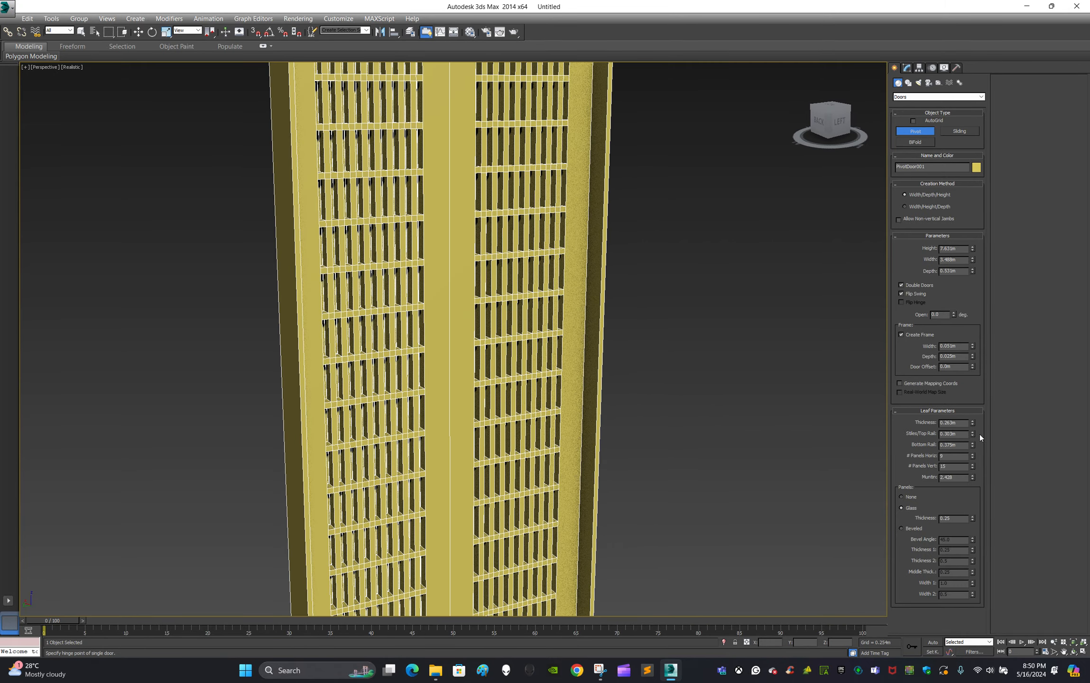
{"action": "left_click_drag", "start_coordinate": [973, 435], "coordinate": [974, 441]}
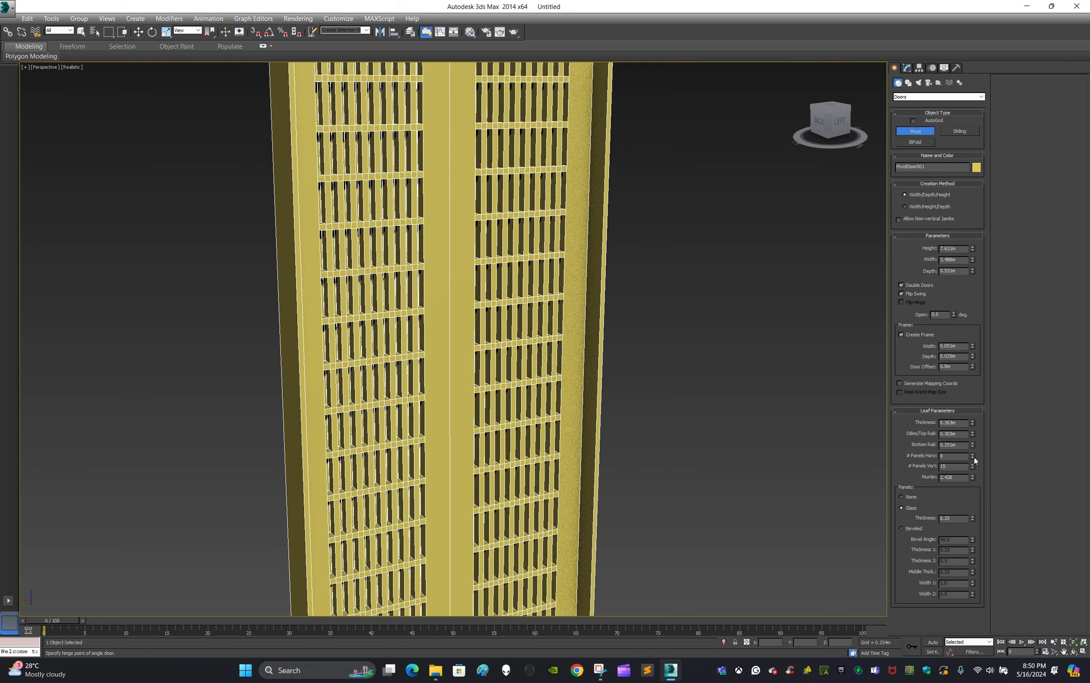
{"action": "left_click_drag", "start_coordinate": [972, 519], "coordinate": [975, 508]}
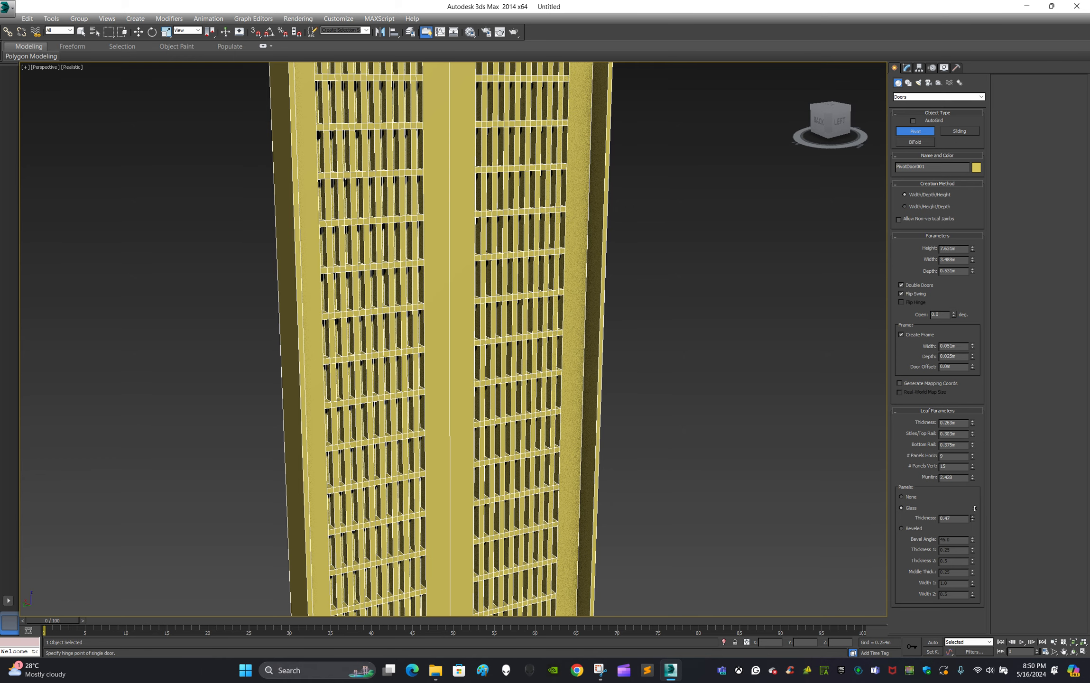
Exit door creation and delete the double pivot door.
{"action": "scroll", "coordinate": [709, 479], "scroll_direction": "down", "scroll_amount": 5}
{"action": "middle_click_drag", "start_coordinate": [732, 461], "coordinate": [697, 445], "text": "alt"}
{"action": "scroll", "coordinate": [714, 458], "scroll_direction": "up", "scroll_amount": 3}
{"action": "left_click_drag", "start_coordinate": [757, 314], "coordinate": [635, 377]}
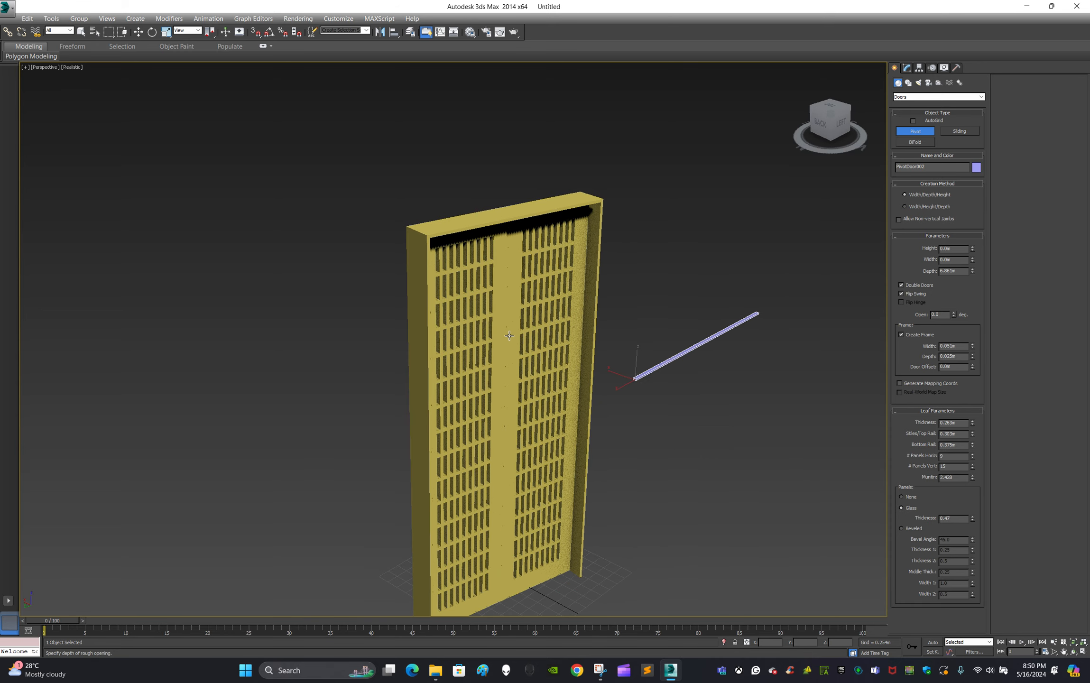
{"action": "left_click", "coordinate": [138, 31]}
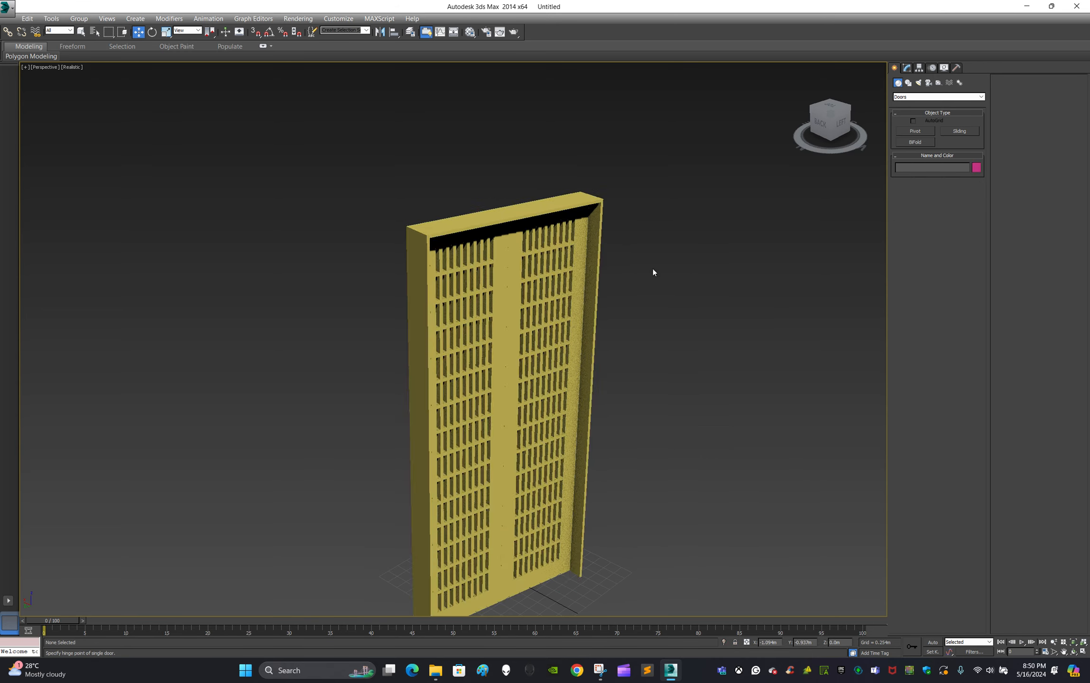
{"action": "key", "text": "Delete"}
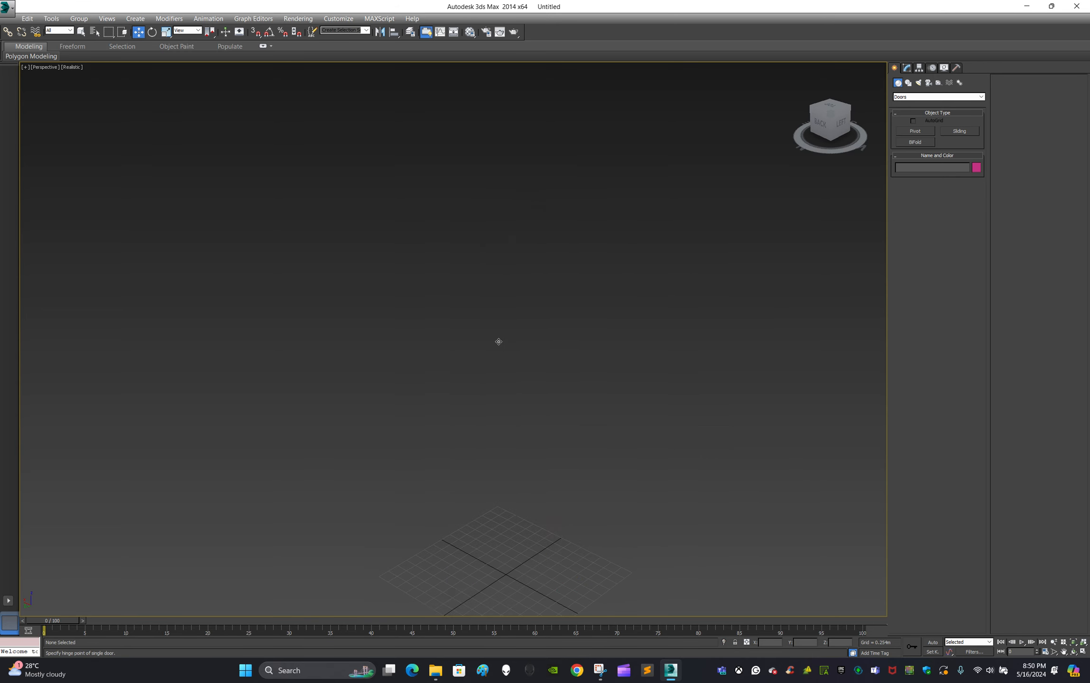
Draw a sliding door about 9 m high beside the grid using the width/depth/height method.
{"action": "left_click", "coordinate": [968, 133]}
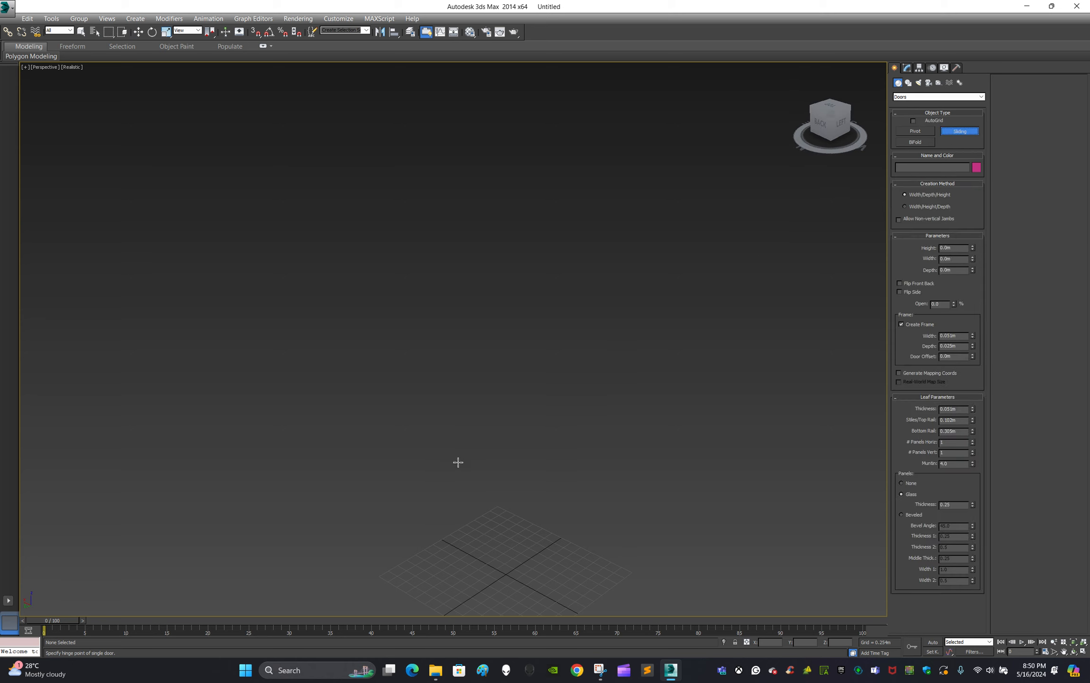
{"action": "left_click_drag", "start_coordinate": [459, 463], "coordinate": [644, 417]}
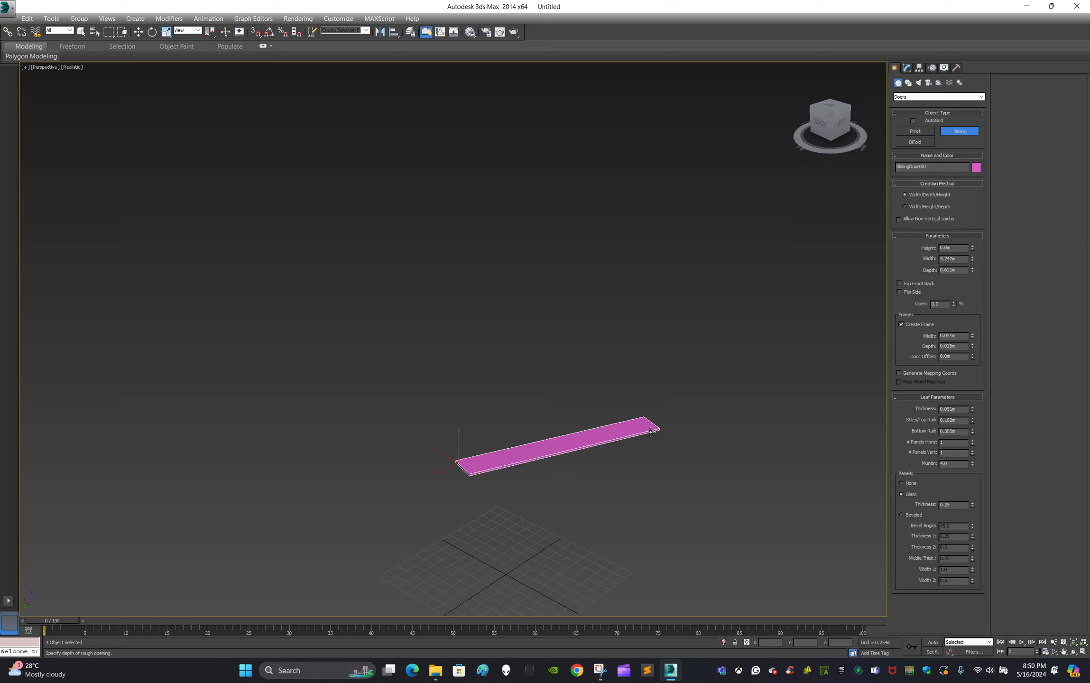
{"action": "left_click", "coordinate": [649, 431]}
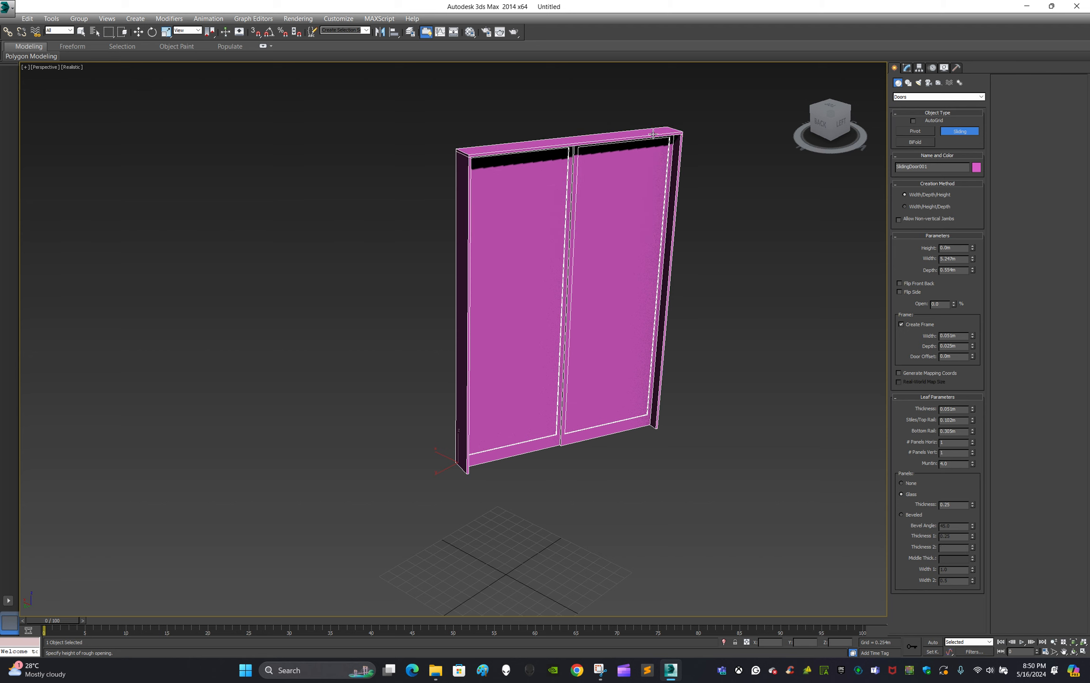
{"action": "left_click", "coordinate": [653, 71]}
{"action": "middle_click_drag", "start_coordinate": [680, 191], "coordinate": [660, 255]}
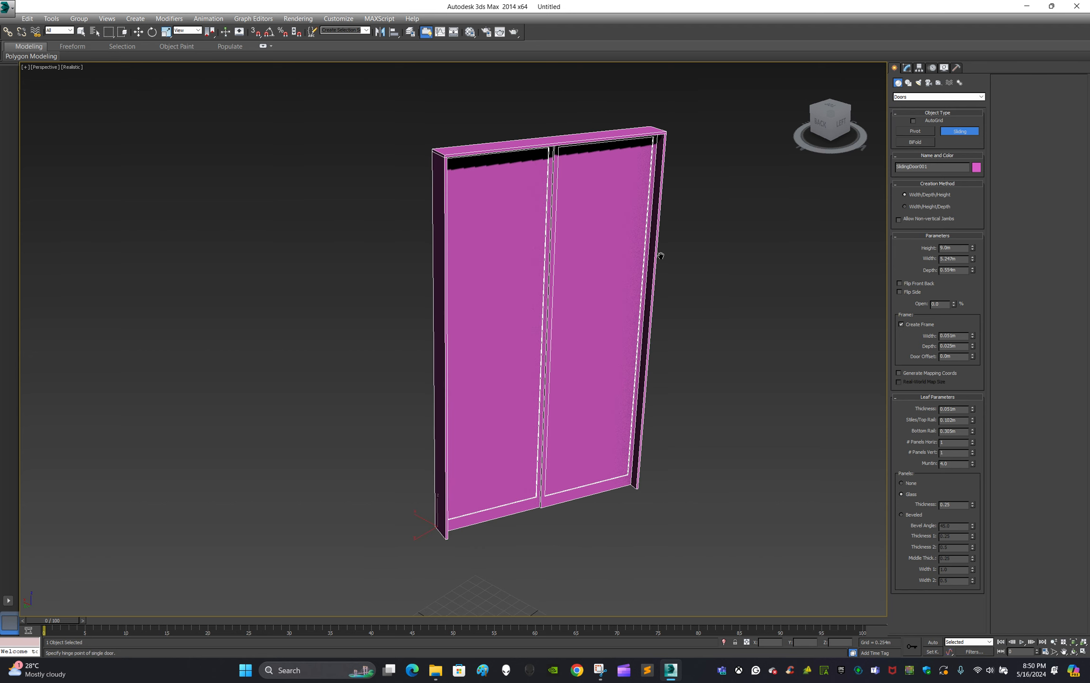
{"action": "scroll", "coordinate": [593, 322], "scroll_direction": "up", "scroll_amount": 2}
{"action": "middle_click_drag", "start_coordinate": [623, 322], "coordinate": [621, 352]}
{"action": "scroll", "coordinate": [621, 352], "scroll_direction": "down", "scroll_amount": 2}
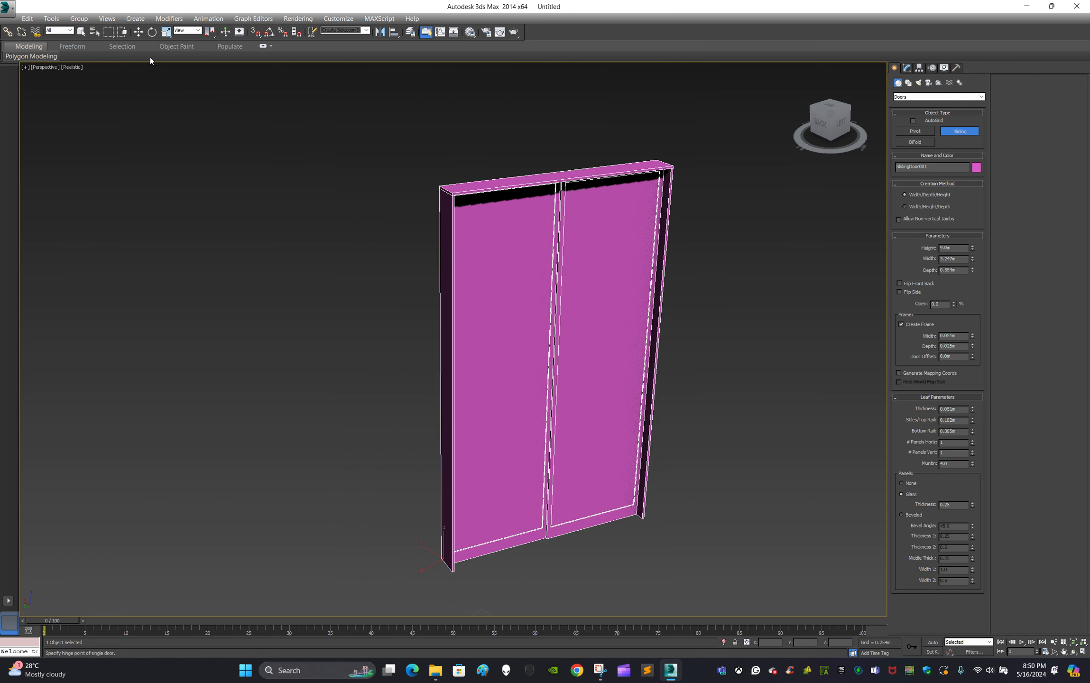
Modify the sliding door's overall size to about 9.5 m high and 0.64 m deep, widening it slightly.
{"action": "left_click", "coordinate": [907, 68]}
{"action": "left_click_drag", "start_coordinate": [972, 197], "coordinate": [980, 211]}
{"action": "left_click", "coordinate": [973, 218]}
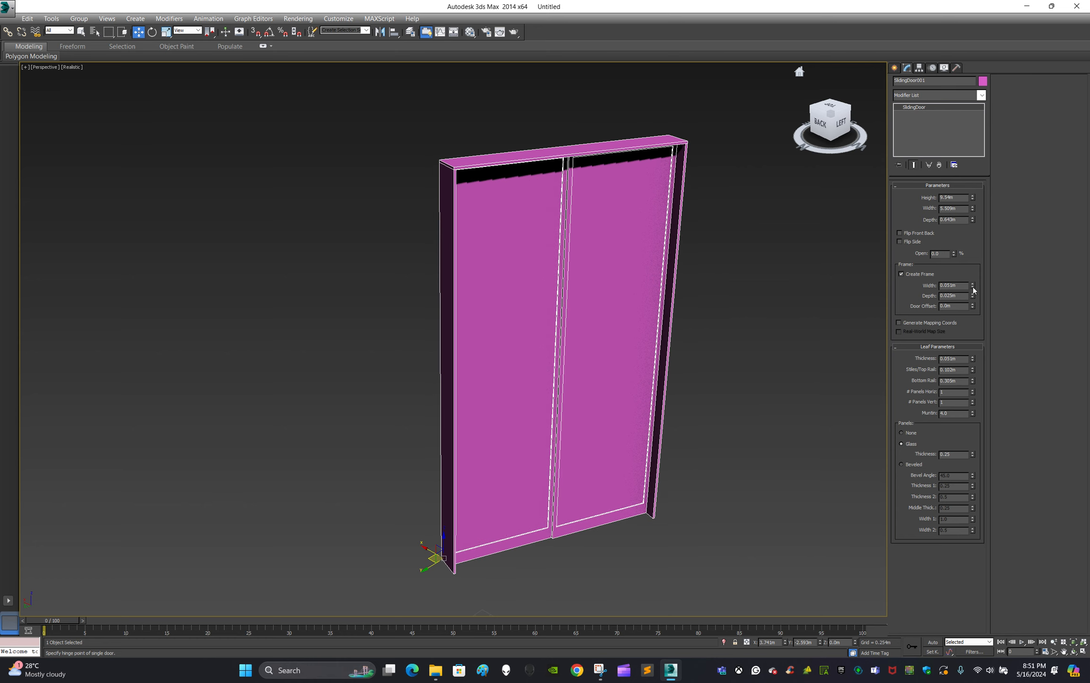
Set the sliding door's frame width to 0.25 m and frame depth to 0.075 m, and try a small door offset.
{"action": "left_click_drag", "start_coordinate": [973, 286], "coordinate": [1025, 118]}
{"action": "left_click_drag", "start_coordinate": [972, 297], "coordinate": [991, 212]}
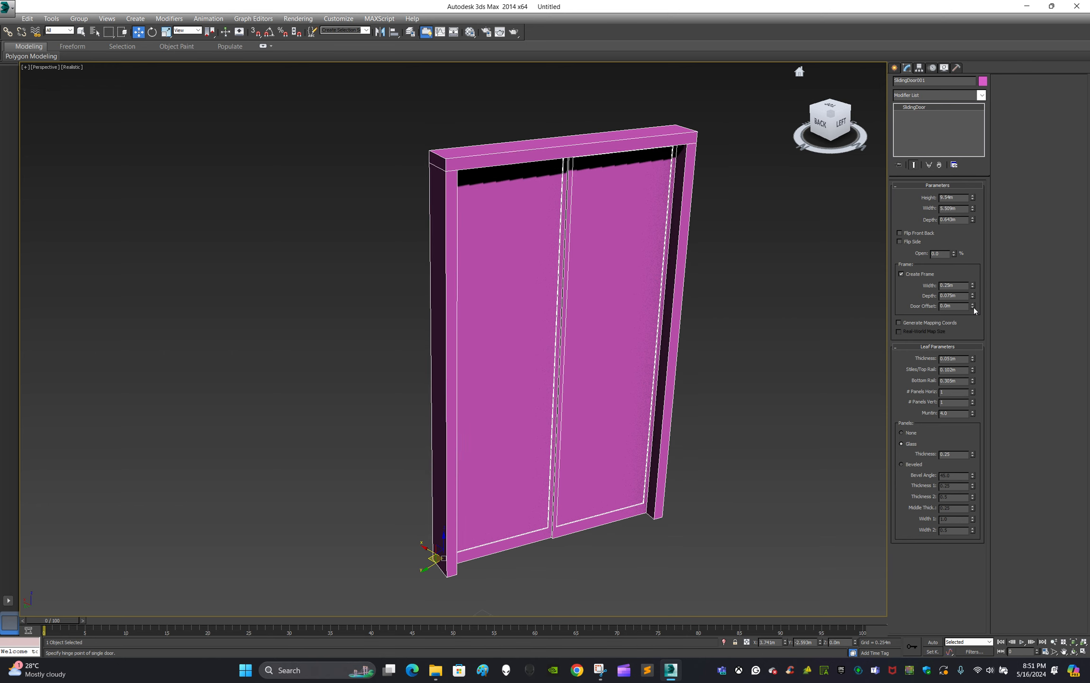
{"action": "left_click_drag", "start_coordinate": [973, 307], "coordinate": [1011, 167]}
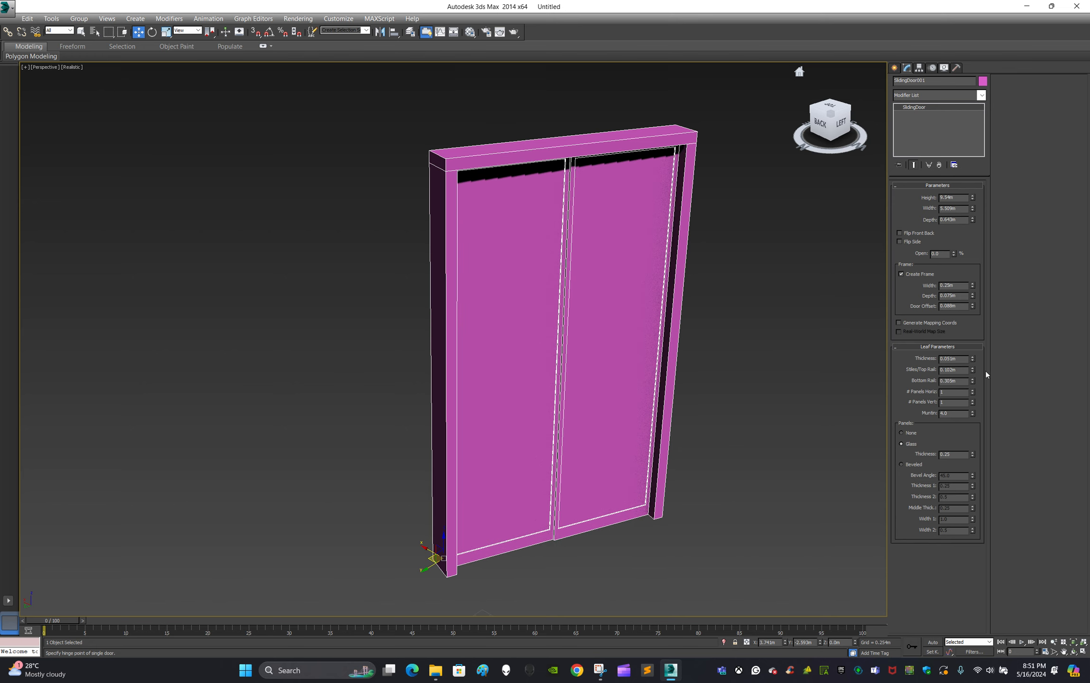
Set the sliding door's leaf thickness to about 0.12 m, stiles and top rail to about 0.36 m, and bottom rail to about 0.54 m.
{"action": "left_click_drag", "start_coordinate": [972, 360], "coordinate": [1032, 303]}
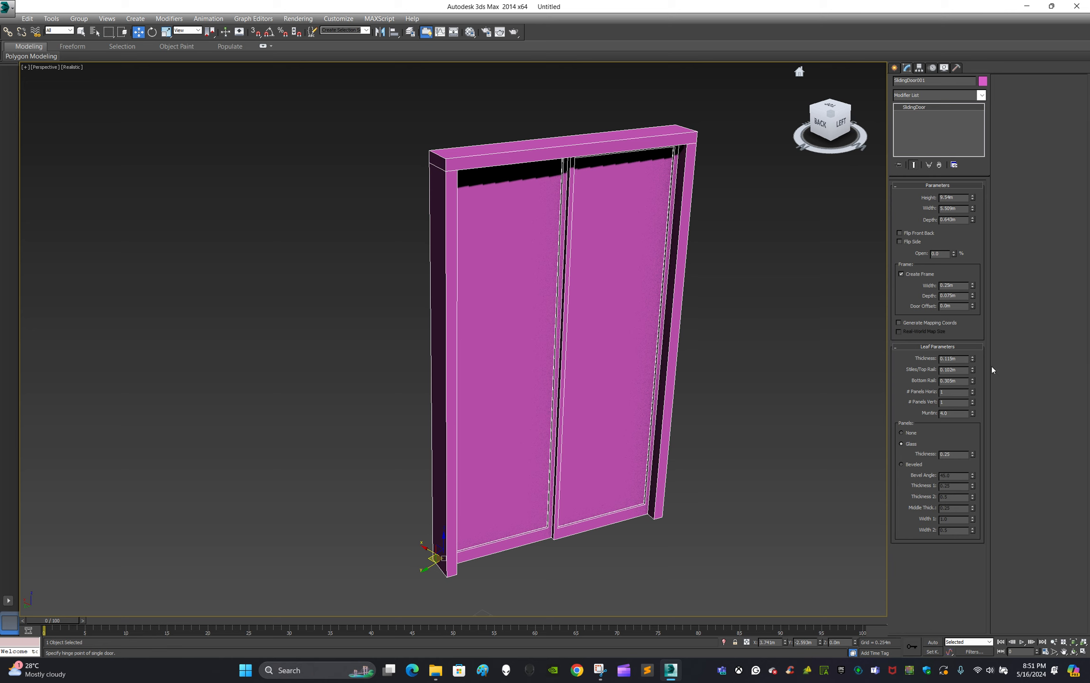
{"action": "left_click_drag", "start_coordinate": [971, 369], "coordinate": [1034, 258]}
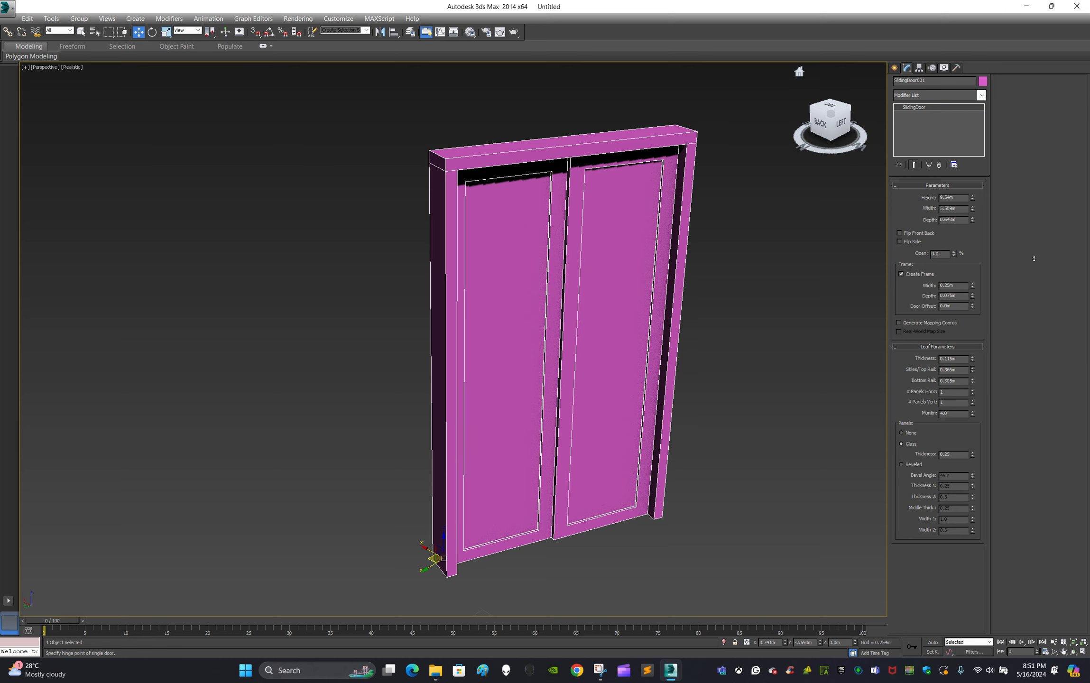
{"action": "mouse_move", "coordinate": [972, 384]}
{"action": "left_mouse_down"}
{"action": "mouse_move", "coordinate": [973, 365]}
{"action": "mouse_move", "coordinate": [972, 381]}
{"action": "left_mouse_up"}
{"action": "left_click", "coordinate": [780, 351]}
{"action": "left_click", "coordinate": [617, 275]}
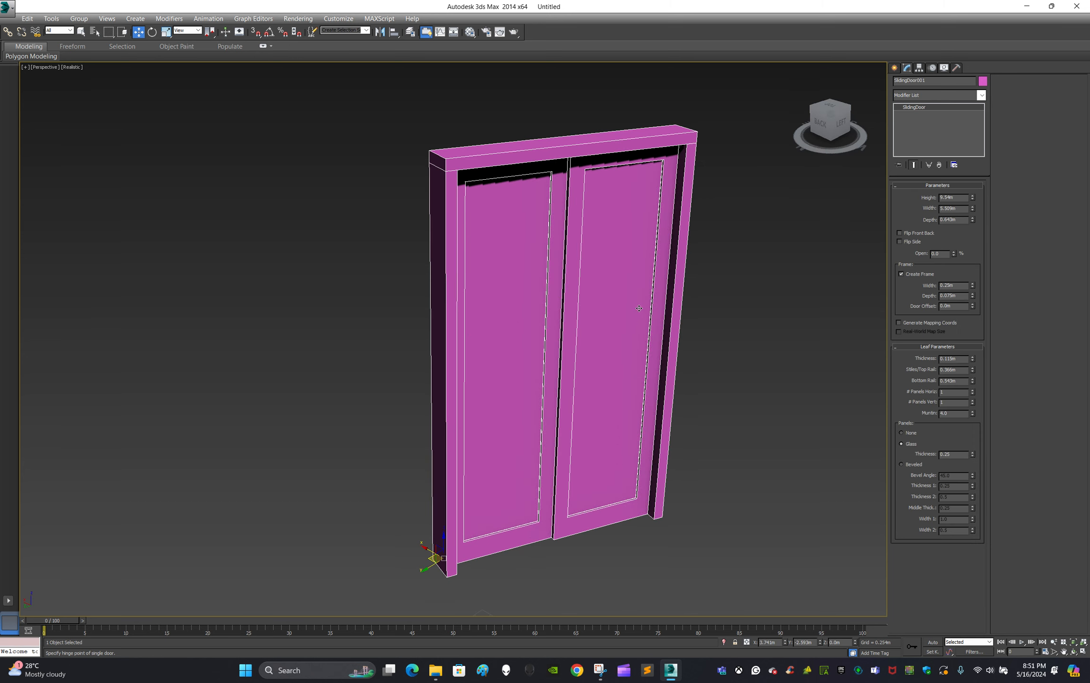
{"action": "middle_click_drag", "start_coordinate": [713, 301], "coordinate": [640, 299], "text": "alt"}
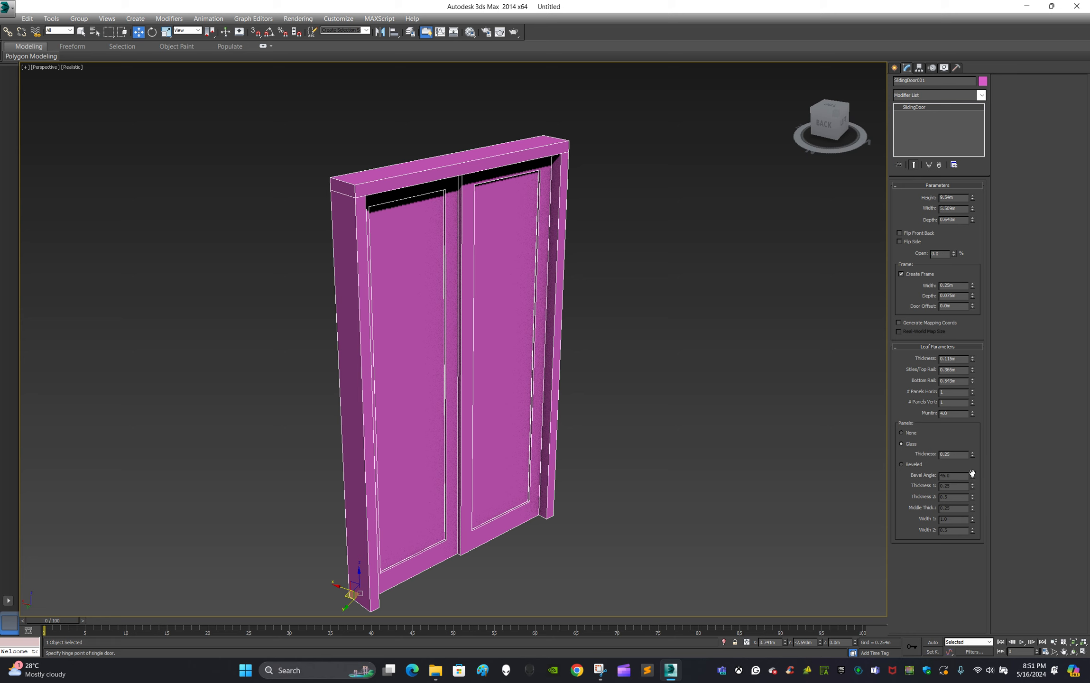
Switch the sliding door's panels from glass to beveled and increase the bevel angle to about 64.4.
{"action": "left_click", "coordinate": [903, 465]}
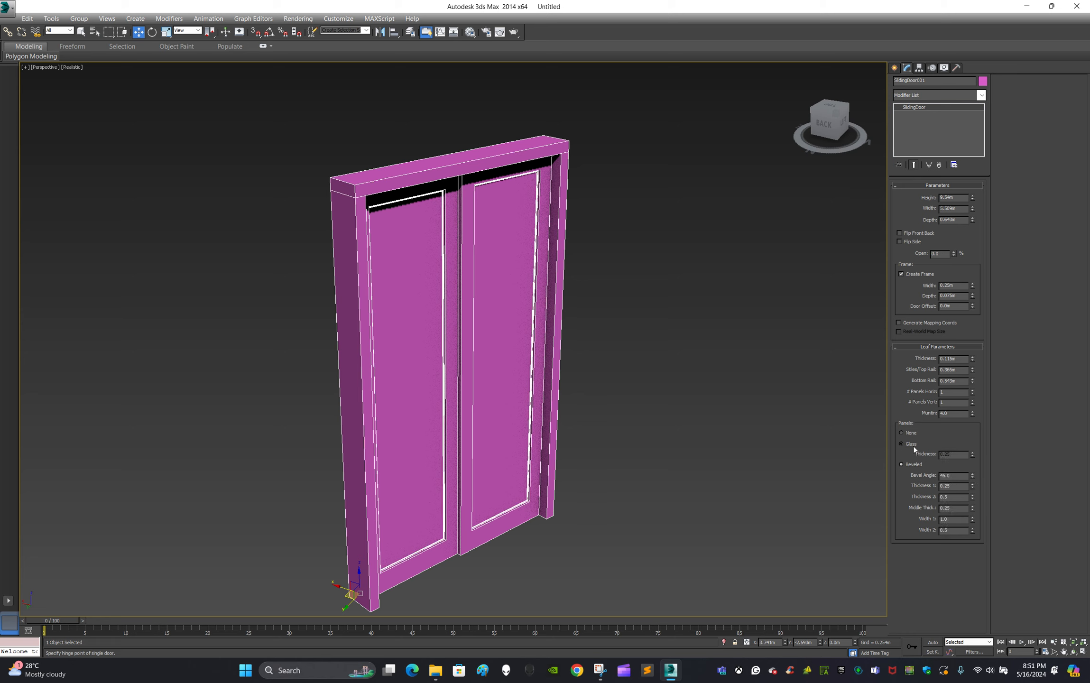
{"action": "left_click", "coordinate": [914, 446]}
{"action": "left_click", "coordinate": [913, 467]}
{"action": "mouse_move", "coordinate": [972, 468]}
{"action": "left_mouse_down"}
{"action": "mouse_move", "coordinate": [977, 476]}
{"action": "mouse_move", "coordinate": [977, 462]}
{"action": "left_mouse_up"}
{"action": "scroll", "coordinate": [425, 524], "scroll_direction": "up", "scroll_amount": 5}
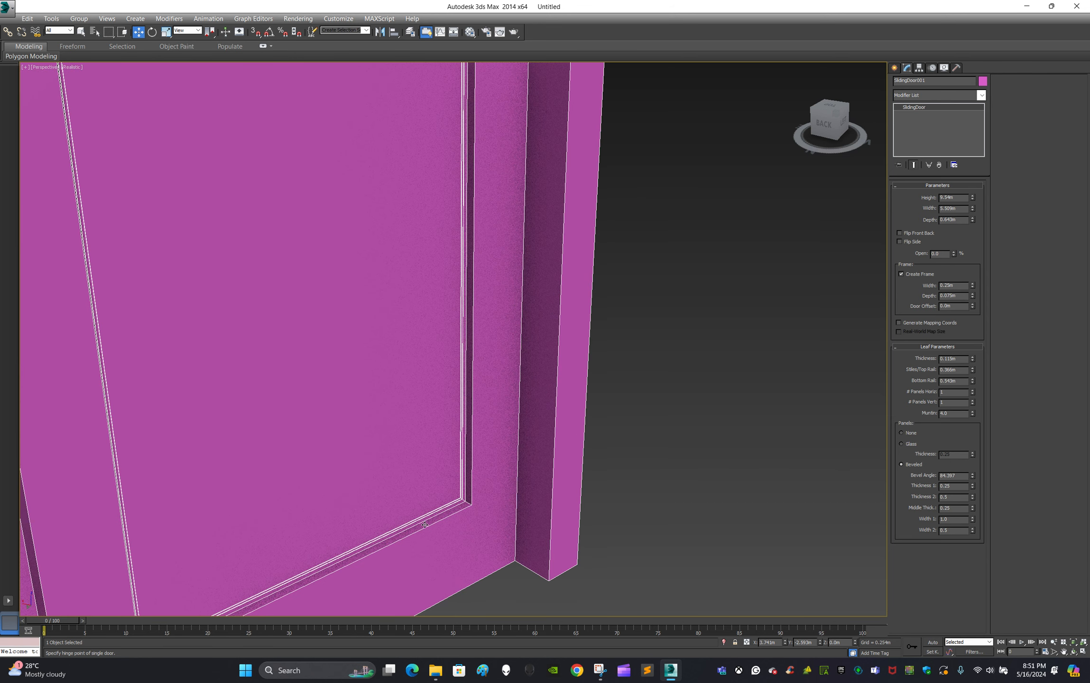
Compare glass with beveled panels, keep beveled, and set the bevel angle to 90, Thickness 1 to 1.25 and Thickness 2 to 0.71.
{"action": "left_click", "coordinate": [911, 445]}
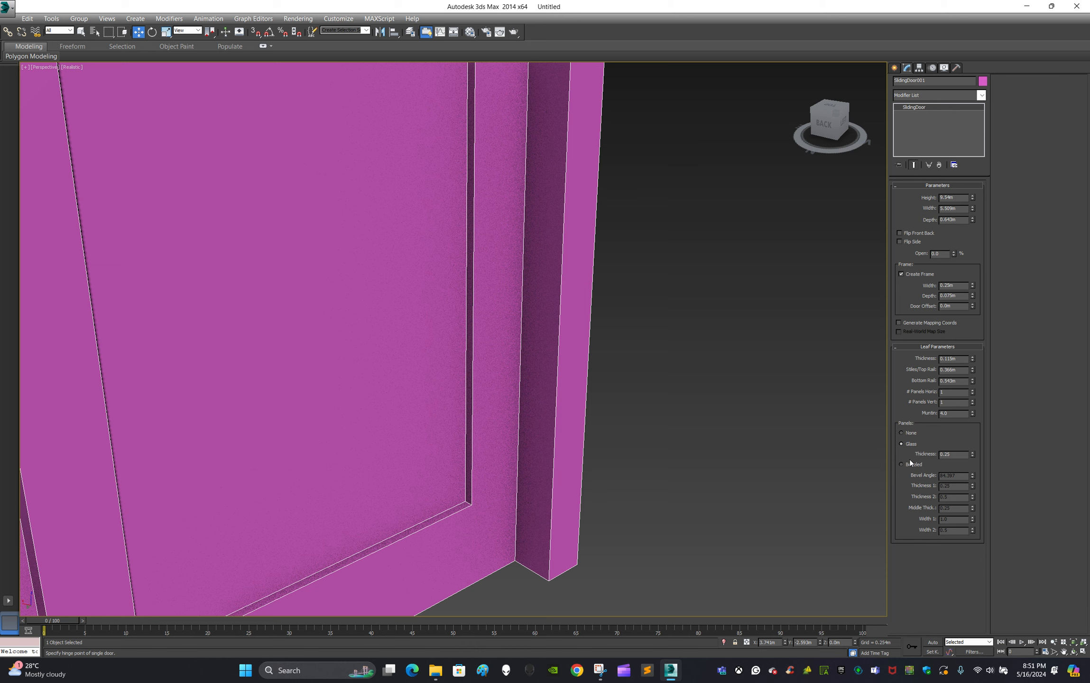
{"action": "left_click", "coordinate": [909, 465]}
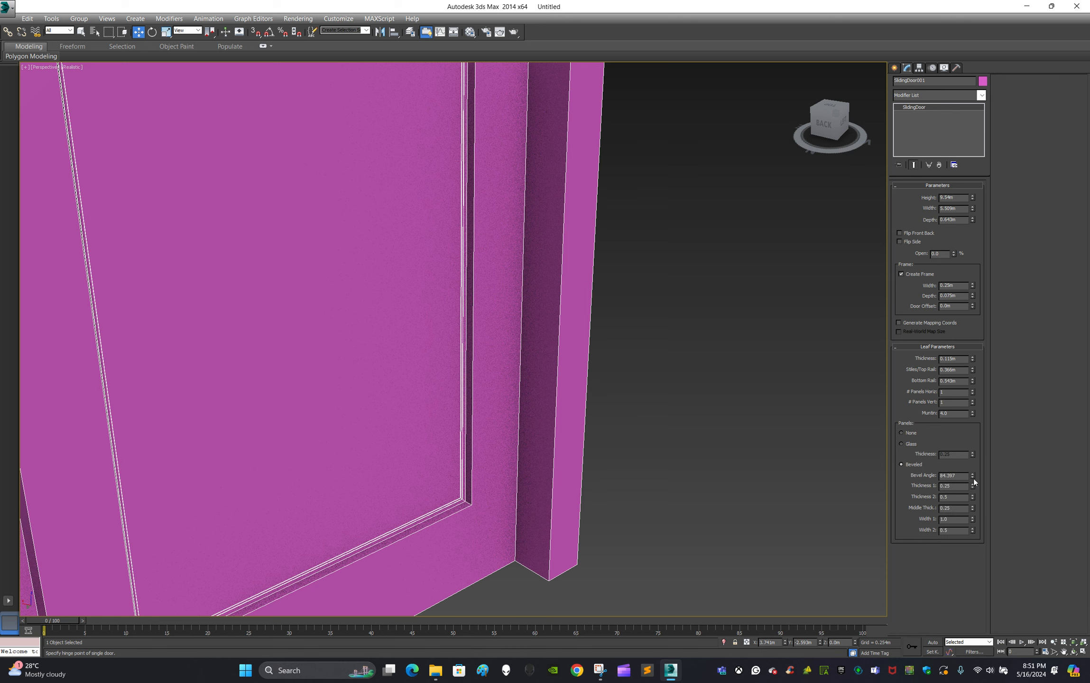
{"action": "mouse_move", "coordinate": [974, 478]}
{"action": "left_mouse_down"}
{"action": "mouse_move", "coordinate": [969, 460]}
{"action": "mouse_move", "coordinate": [973, 495]}
{"action": "left_mouse_up"}
{"action": "scroll", "coordinate": [625, 389], "scroll_direction": "down", "scroll_amount": 5}
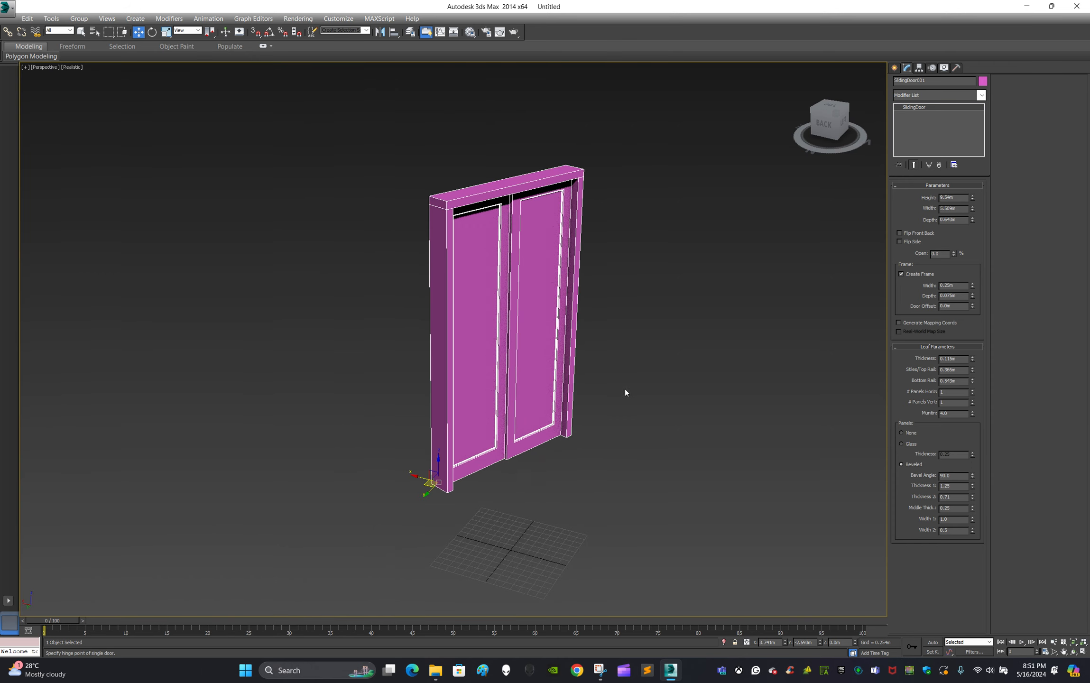
Slide the door open to 36%, then reduce the opening to 12%, checking it from several sides.
{"action": "mouse_move", "coordinate": [625, 389]}
{"action": "middle_mouse_down"}
{"action": "mouse_move", "coordinate": [620, 420]}
{"action": "mouse_move", "coordinate": [585, 367]}
{"action": "mouse_move", "coordinate": [598, 385]}
{"action": "mouse_move", "coordinate": [623, 384]}
{"action": "mouse_move", "coordinate": [612, 382]}
{"action": "middle_mouse_up"}
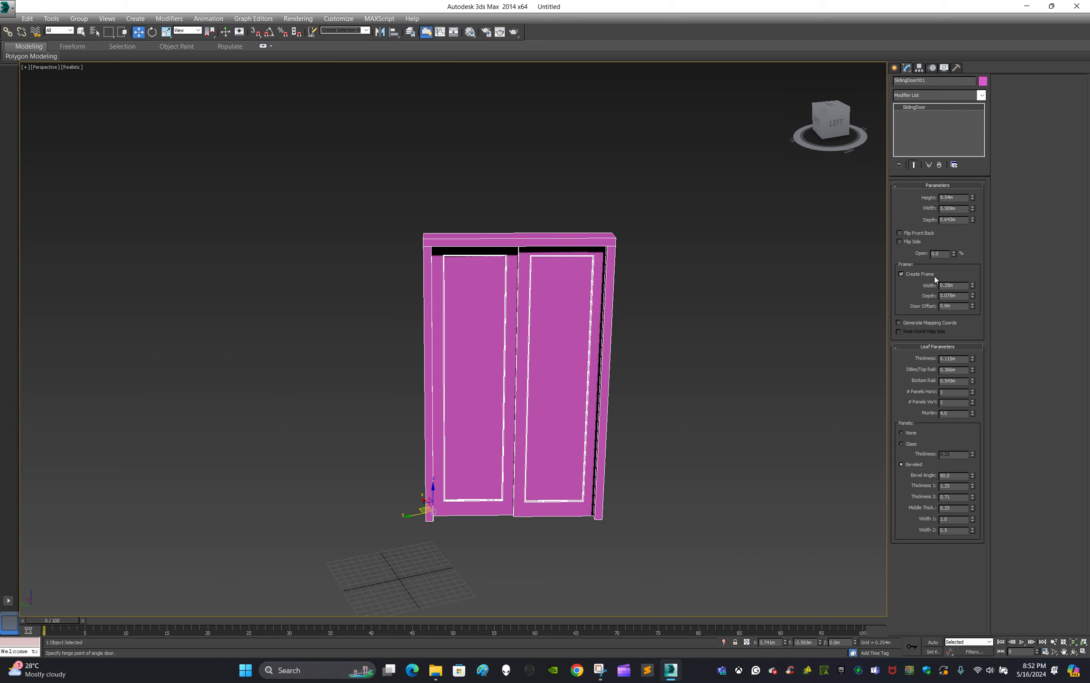
{"action": "mouse_move", "coordinate": [954, 253]}
{"action": "left_mouse_down"}
{"action": "mouse_move", "coordinate": [953, 219]}
{"action": "mouse_move", "coordinate": [956, 236]}
{"action": "left_mouse_up"}
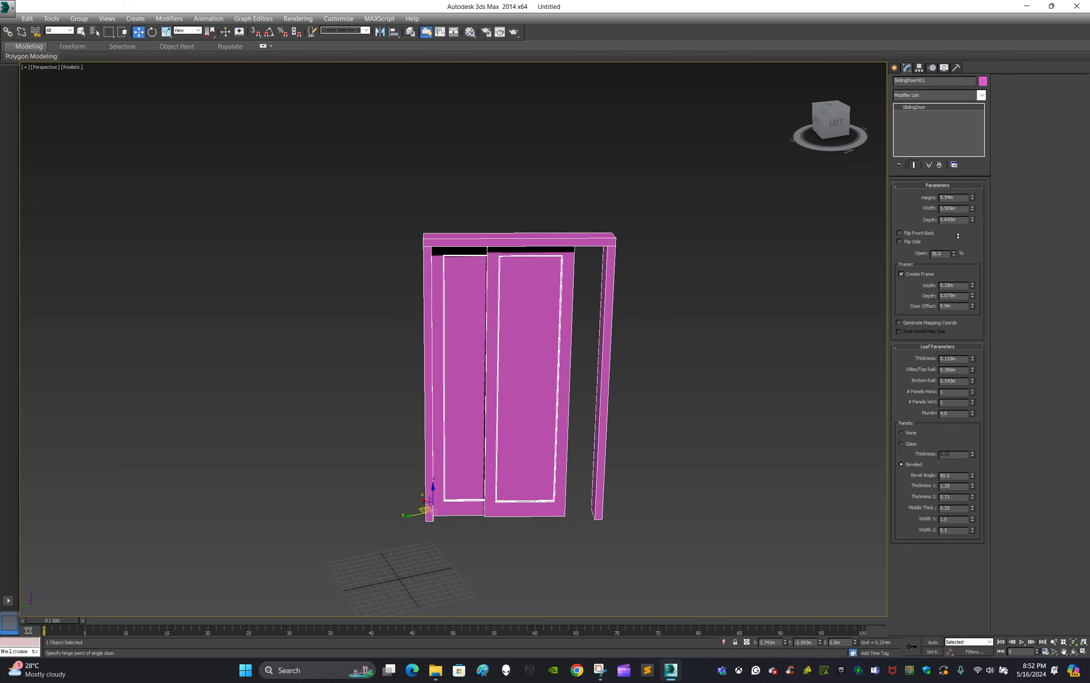
{"action": "middle_click_drag", "start_coordinate": [688, 309], "coordinate": [712, 311], "text": "alt"}
{"action": "scroll", "coordinate": [707, 313], "scroll_direction": "up", "scroll_amount": 5}
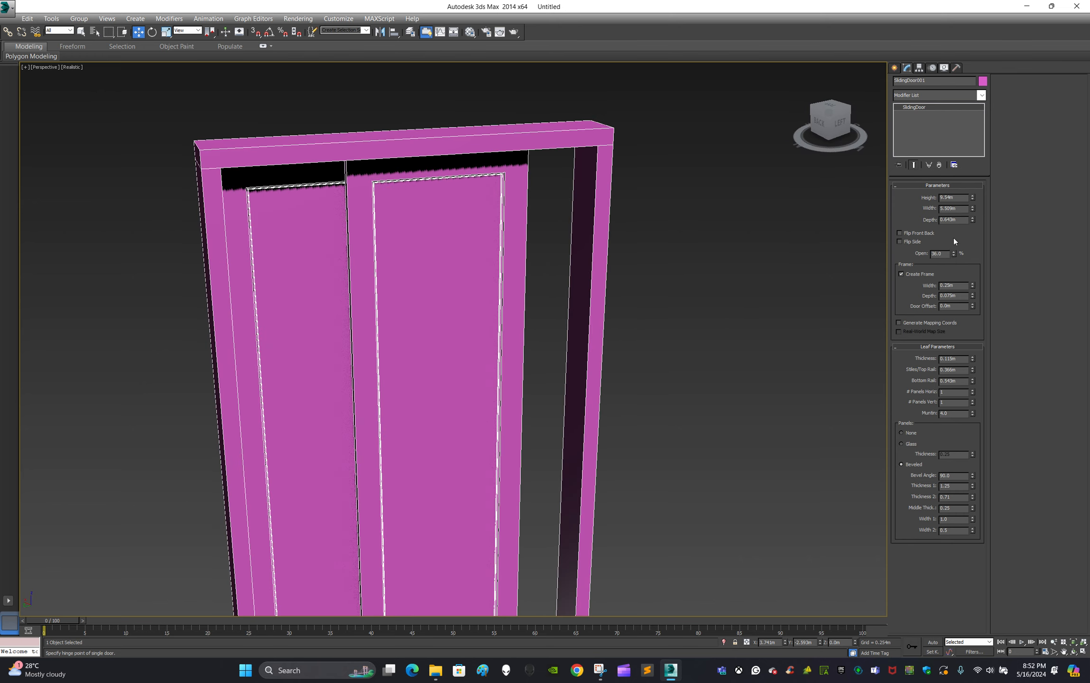
{"action": "mouse_move", "coordinate": [954, 252]}
{"action": "left_mouse_down"}
{"action": "mouse_move", "coordinate": [955, 237]}
{"action": "mouse_move", "coordinate": [960, 260]}
{"action": "left_mouse_up"}
{"action": "left_click_drag", "start_coordinate": [962, 256], "coordinate": [961, 267]}
{"action": "middle_click_drag", "start_coordinate": [794, 292], "coordinate": [752, 293], "text": "alt"}
{"action": "scroll", "coordinate": [641, 294], "scroll_direction": "down", "scroll_amount": 2}
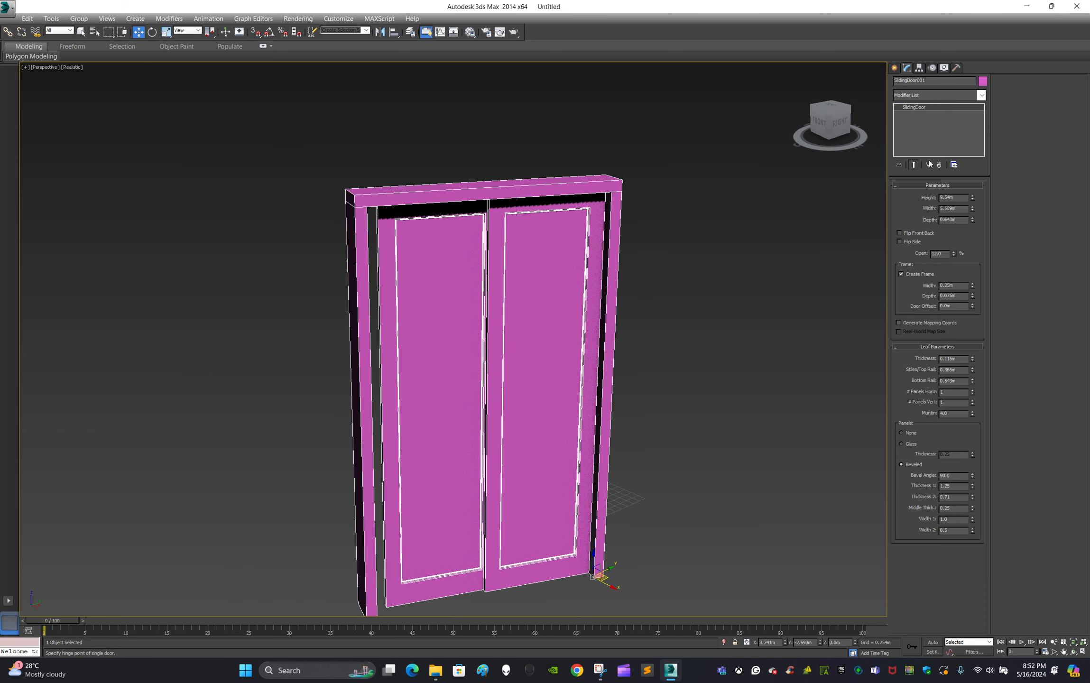
Delete the sliding door from the scene.
{"action": "left_click", "coordinate": [753, 268]}
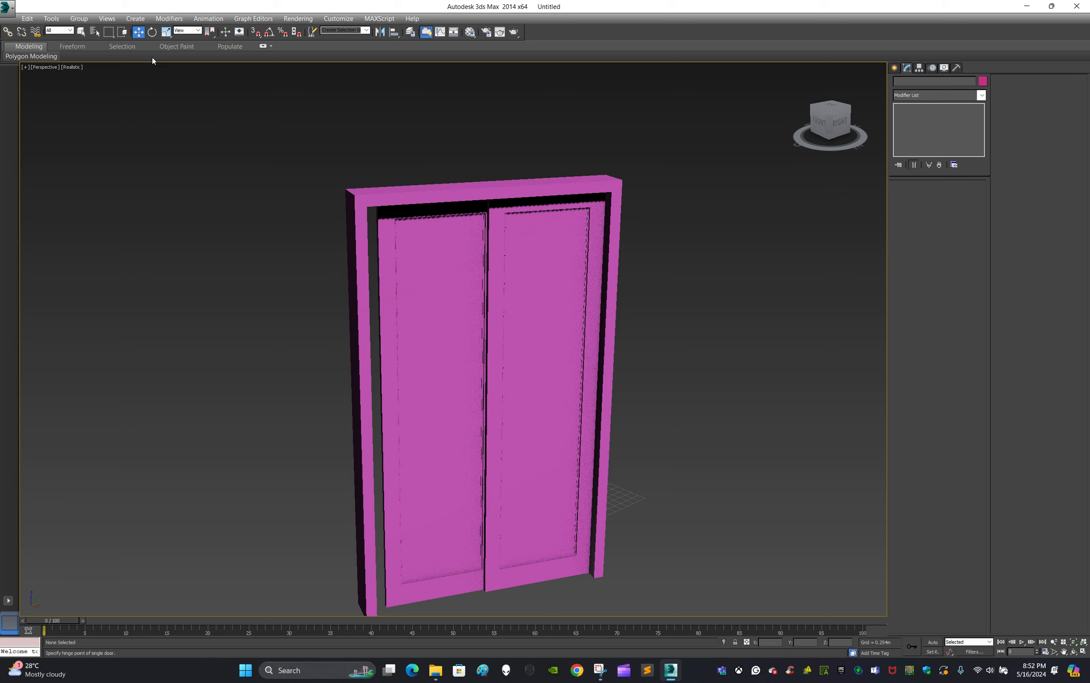
{"action": "left_click", "coordinate": [592, 317]}
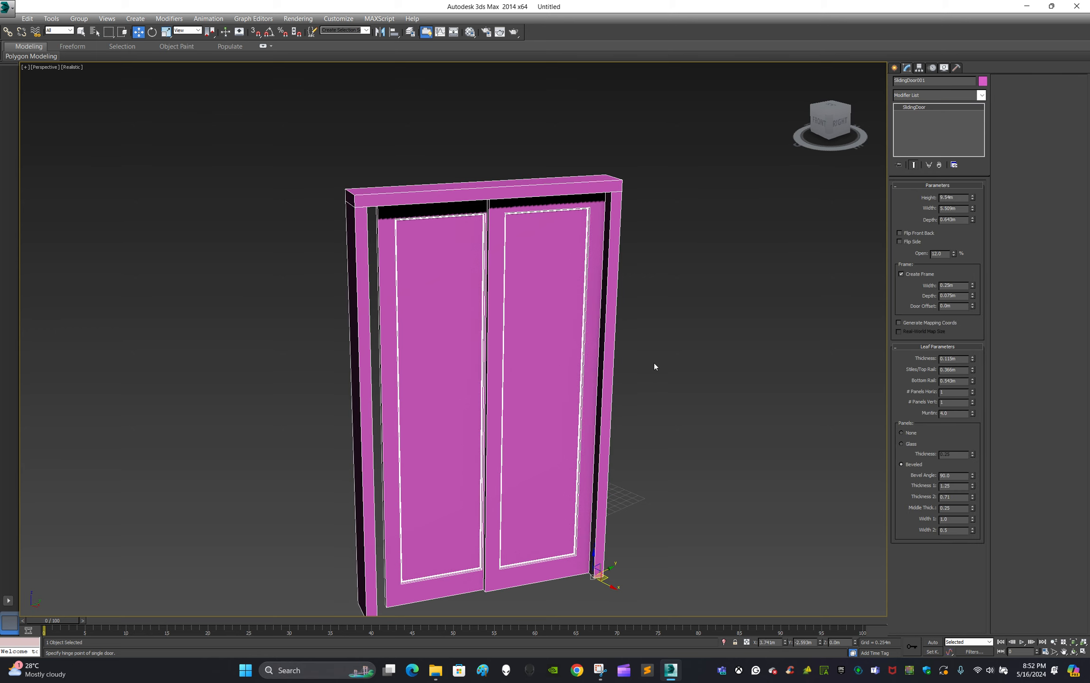
{"action": "key", "text": "Delete"}
Draw a double pivot door about 5 m wide, 0.8 m deep and 9.9 m high using the width/depth/height method.
{"action": "left_click", "coordinate": [894, 69]}
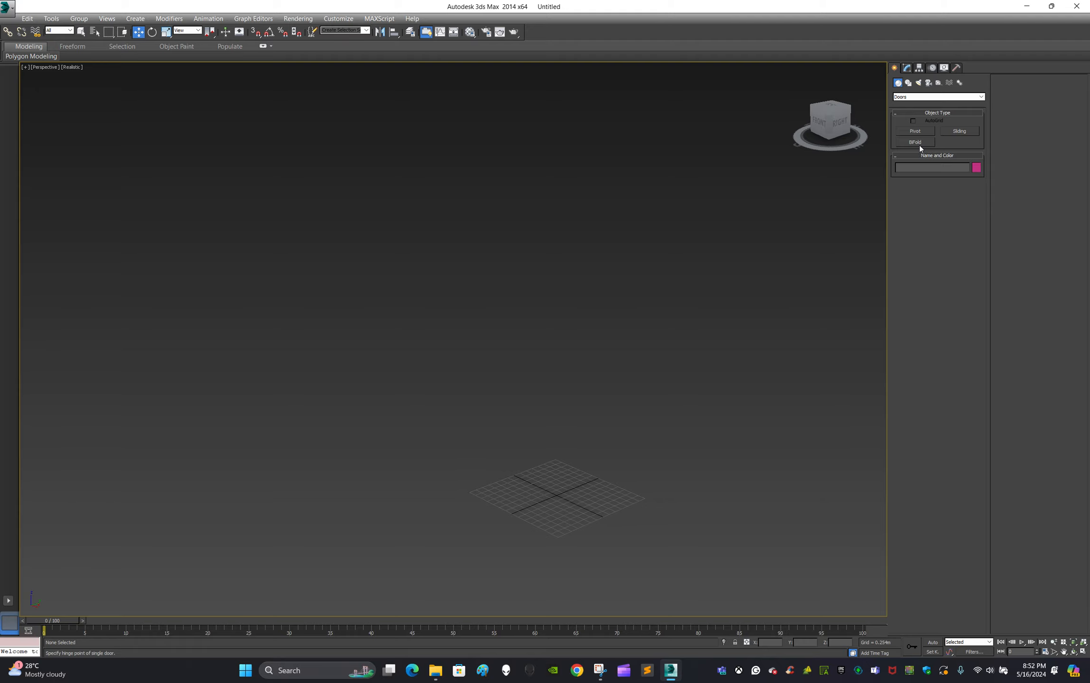
{"action": "left_click", "coordinate": [916, 133]}
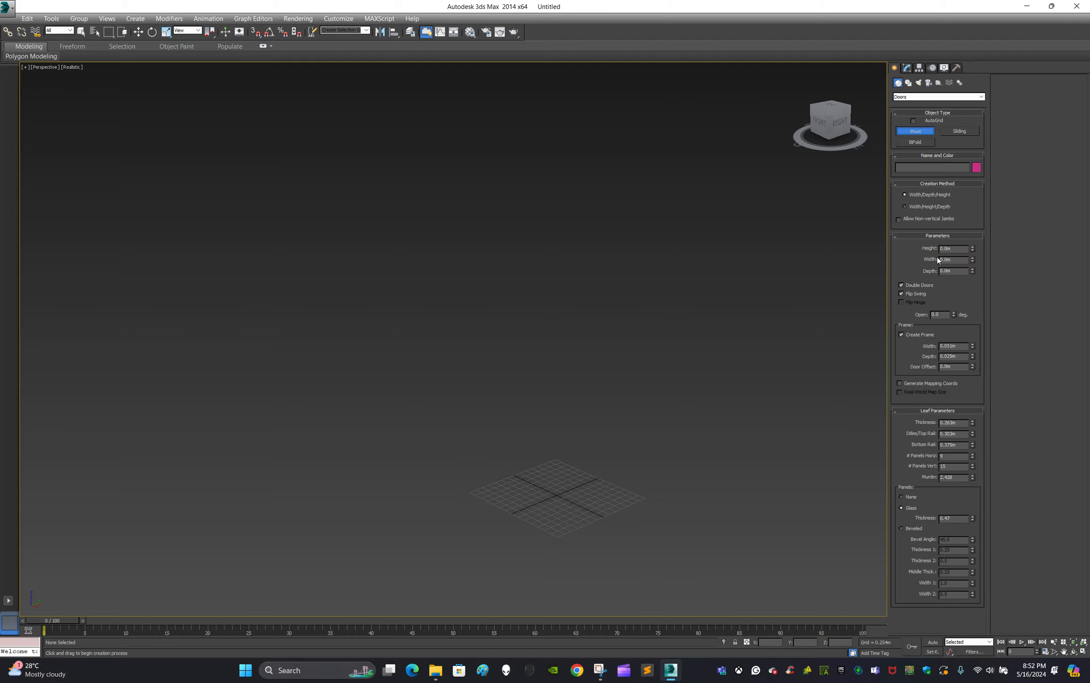
{"action": "left_click_drag", "start_coordinate": [472, 490], "coordinate": [616, 551]}
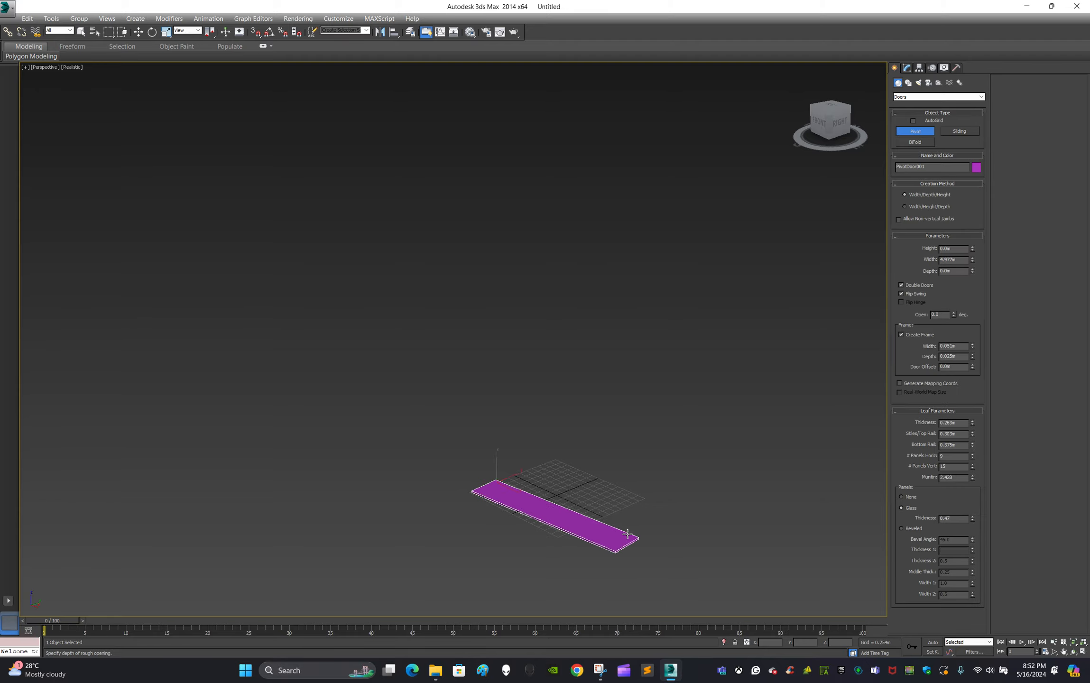
{"action": "left_click", "coordinate": [629, 540]}
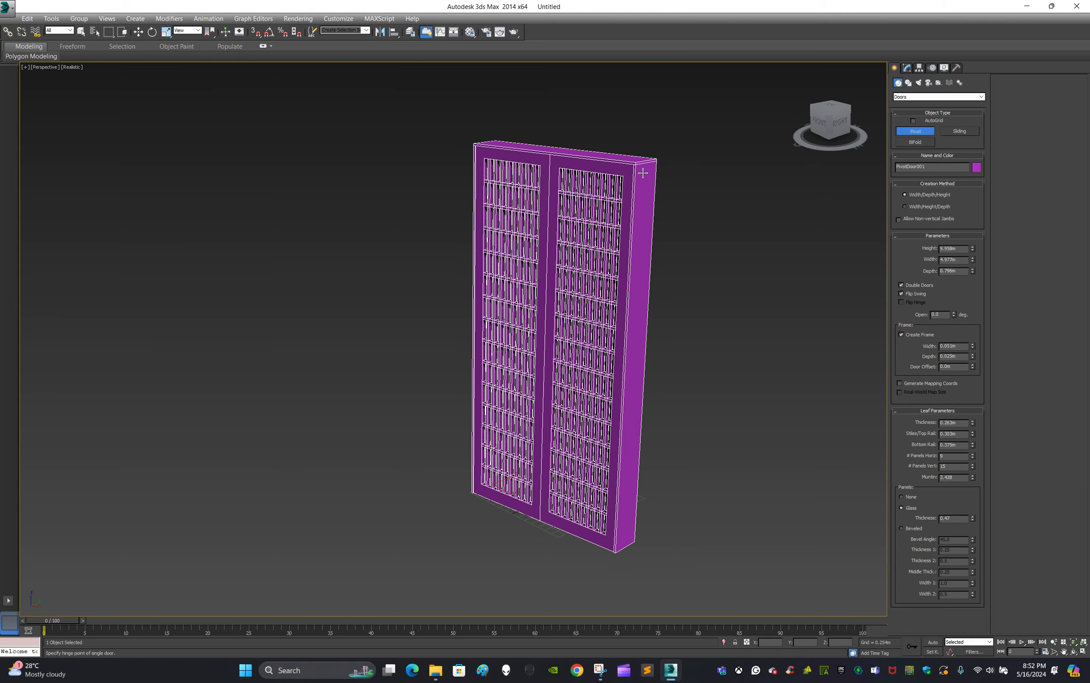
{"action": "left_click", "coordinate": [643, 172]}
Swing the pivot door's leaves open to about 46.5 degrees and view them from the other side.
{"action": "left_click_drag", "start_coordinate": [954, 315], "coordinate": [957, 272]}
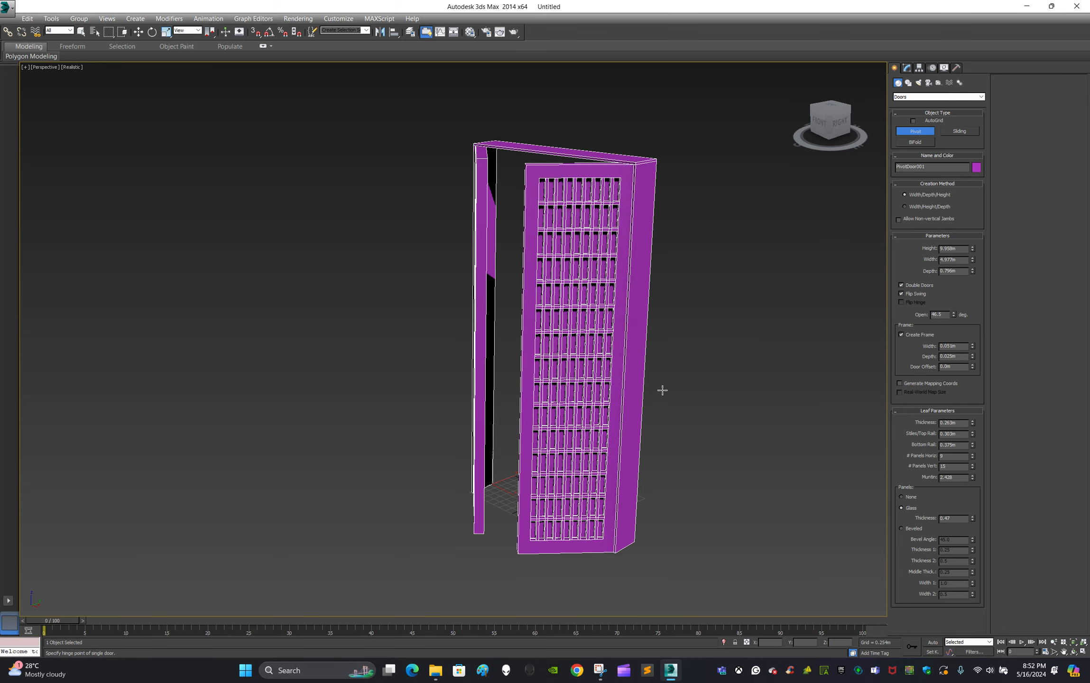
{"action": "middle_click_drag", "start_coordinate": [663, 390], "coordinate": [732, 394], "text": "alt"}
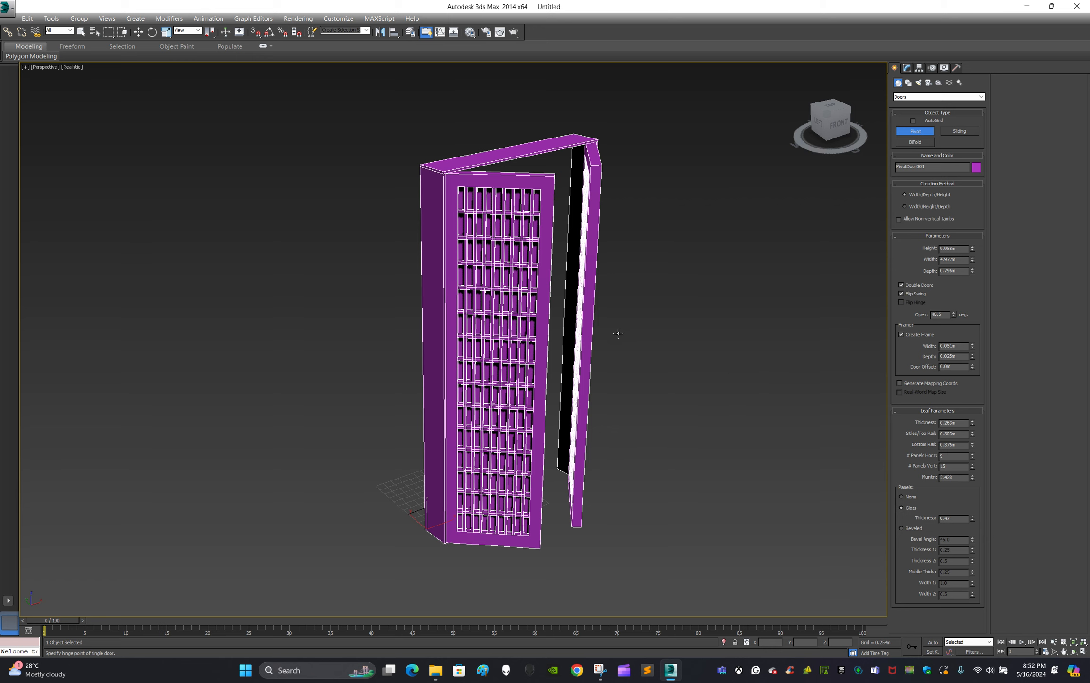
{"action": "scroll", "coordinate": [616, 335], "scroll_direction": "down", "scroll_amount": 2}
{"action": "scroll", "coordinate": [681, 371], "scroll_direction": "up", "scroll_amount": 2}
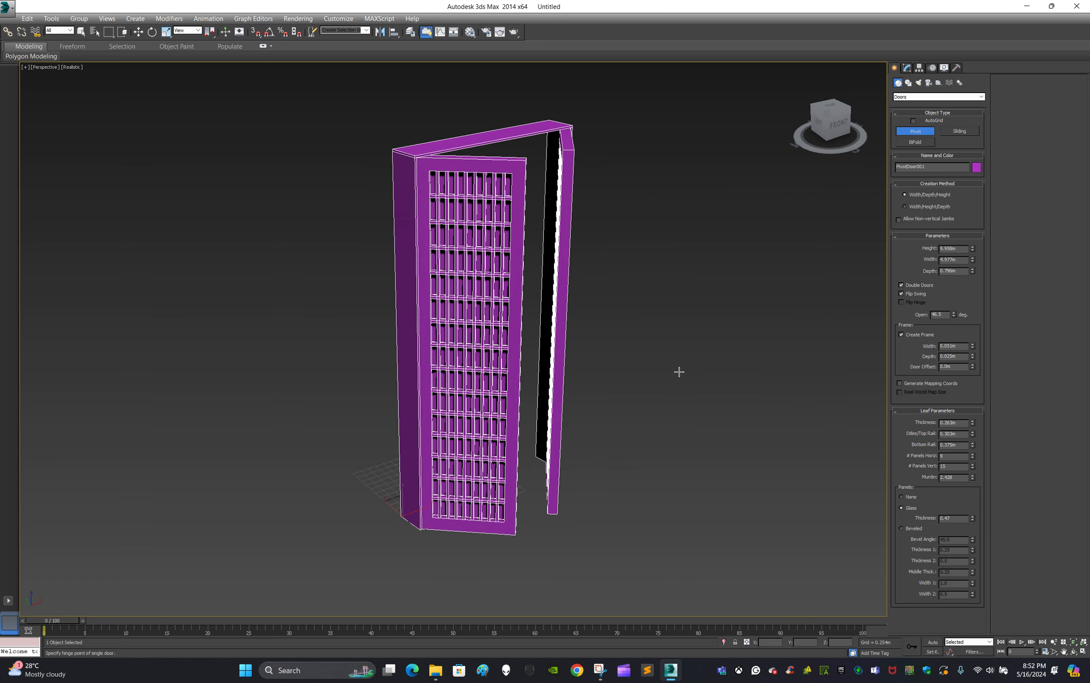
Try changing the pivot door's height, cancel the change, and undo the door's creation.
{"action": "left_click_drag", "start_coordinate": [972, 248], "coordinate": [973, 242]}
{"action": "right_click", "coordinate": [973, 242]}
{"action": "middle_click_drag", "start_coordinate": [743, 308], "coordinate": [733, 311], "text": "alt"}
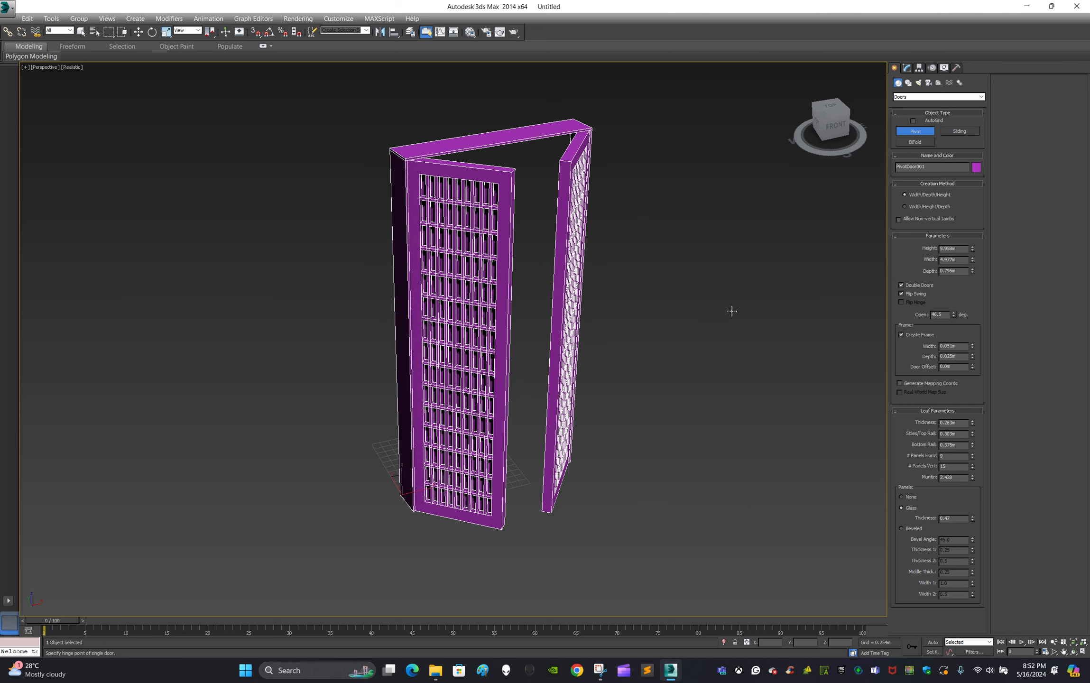
{"action": "key", "text": "ctrl+z"}
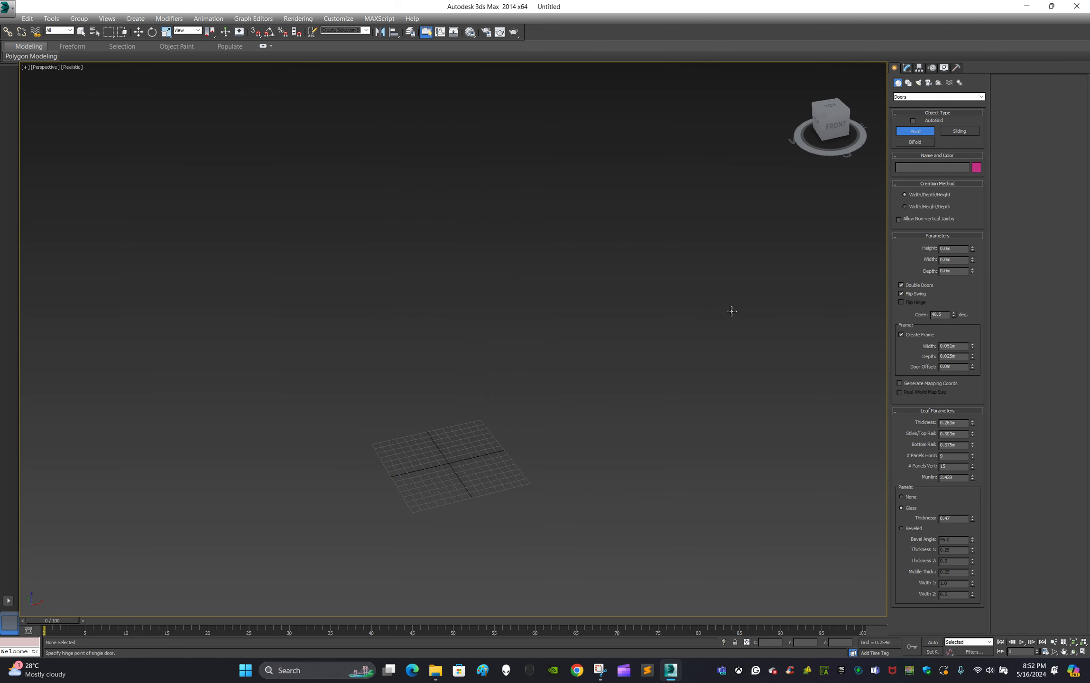
Draw a bifold door about 6.2 m wide, 0.55 m deep and 10 m high starting on the grid.
{"action": "left_click", "coordinate": [923, 142]}
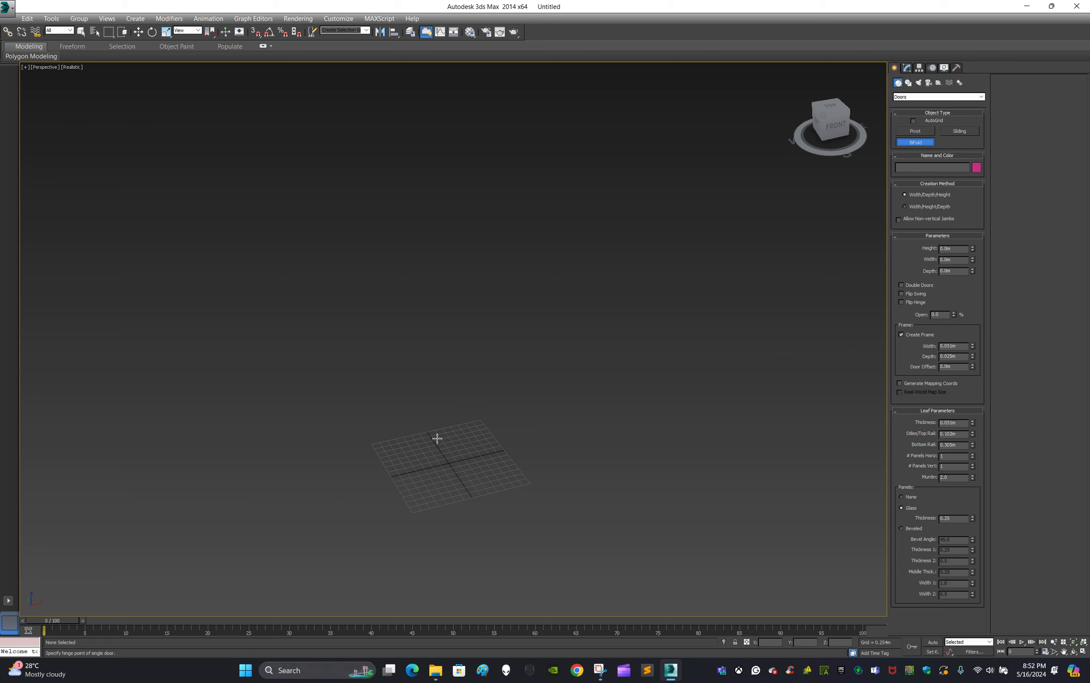
{"action": "left_click_drag", "start_coordinate": [437, 438], "coordinate": [632, 496]}
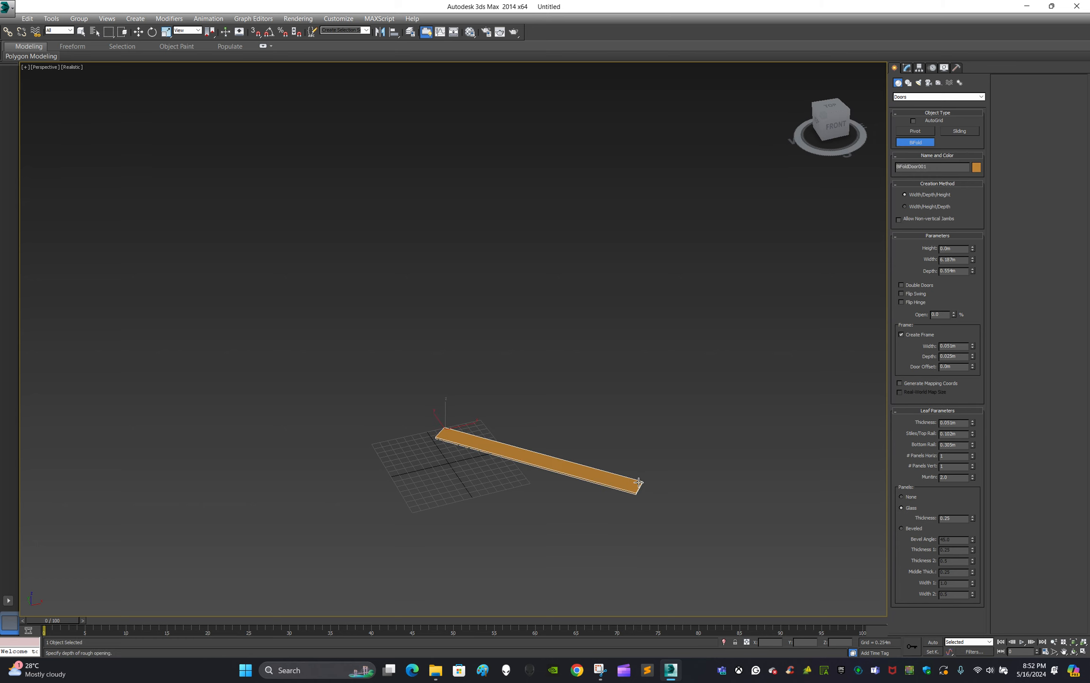
{"action": "left_click", "coordinate": [638, 493]}
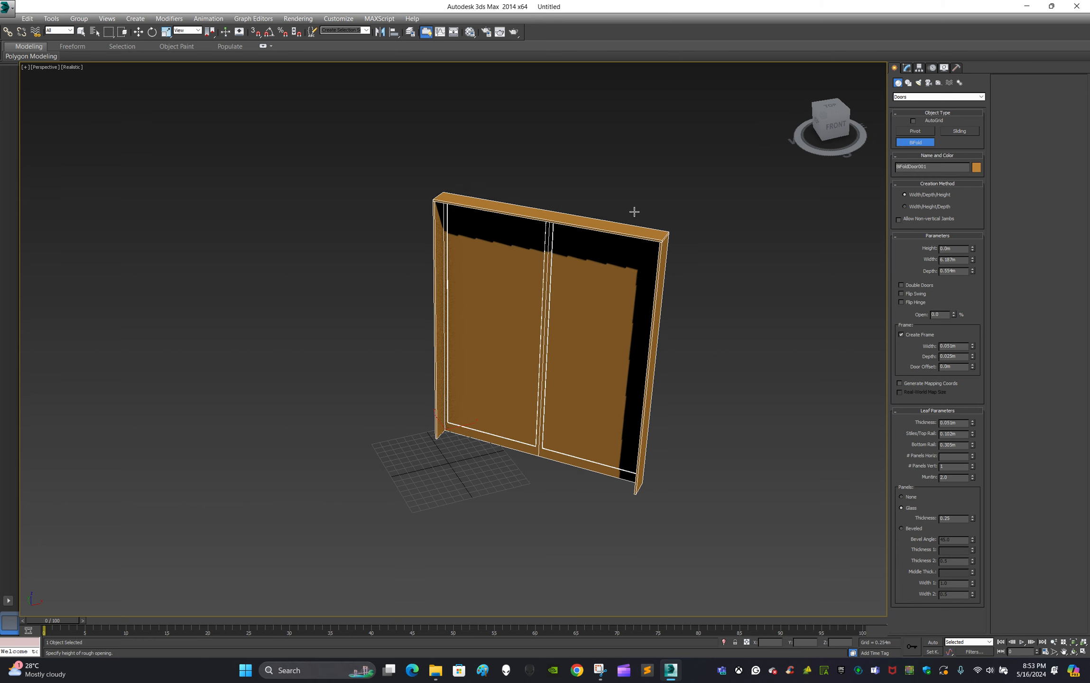
{"action": "left_click", "coordinate": [658, 128]}
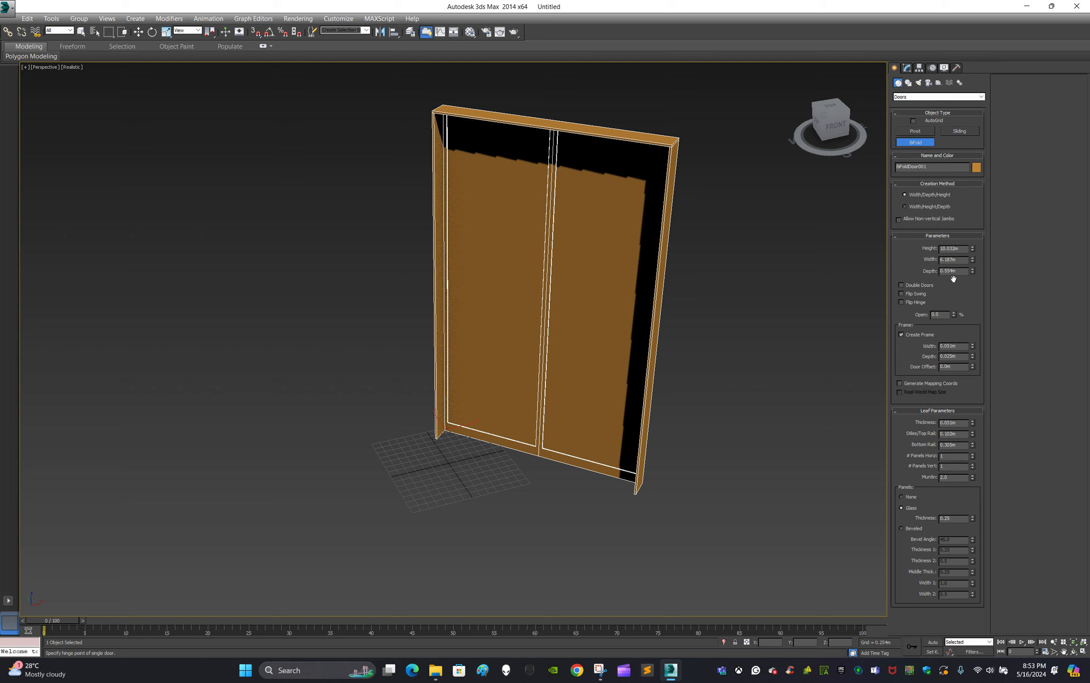
Open the bifold door partway and set its height to about 10.4 m, frame width to 0.108 m and leaf thickness to about 0.09 m.
{"action": "left_click_drag", "start_coordinate": [954, 315], "coordinate": [957, 291]}
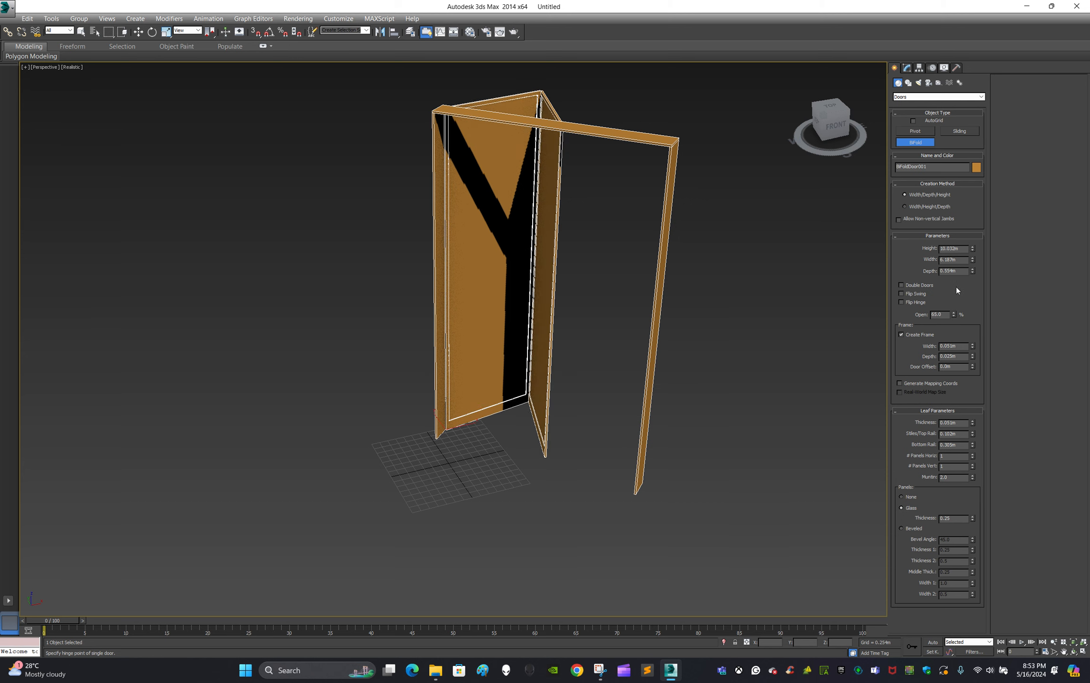
{"action": "left_click_drag", "start_coordinate": [972, 249], "coordinate": [973, 244]}
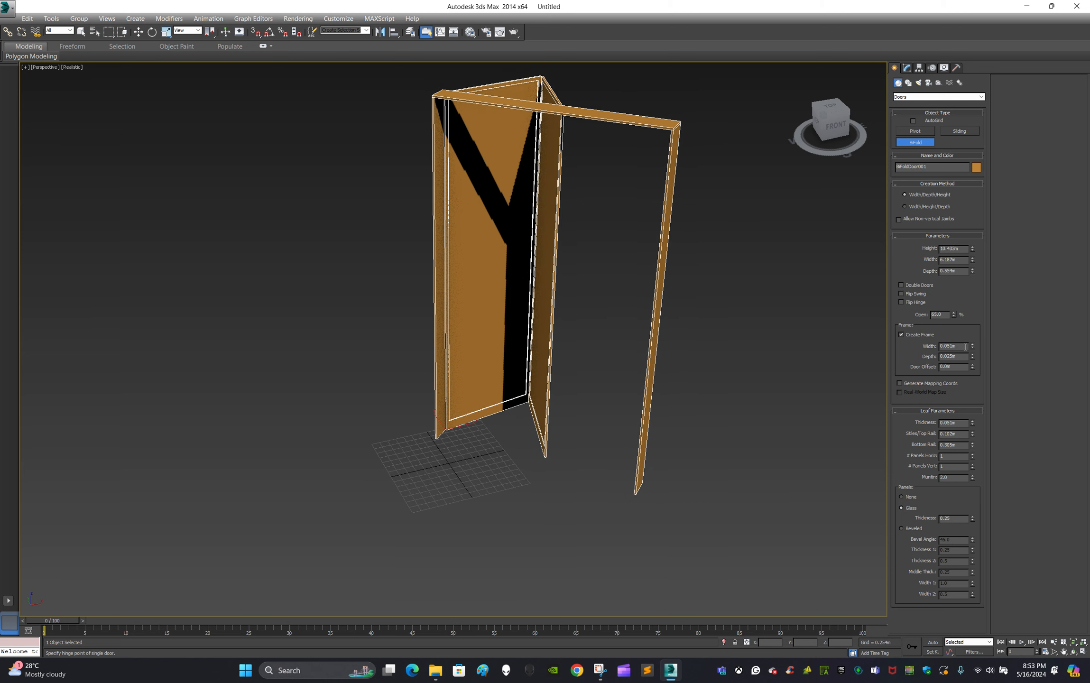
{"action": "left_click_drag", "start_coordinate": [972, 347], "coordinate": [977, 332]}
{"action": "left_click_drag", "start_coordinate": [973, 423], "coordinate": [969, 391]}
{"action": "left_click_drag", "start_coordinate": [972, 347], "coordinate": [972, 339]}
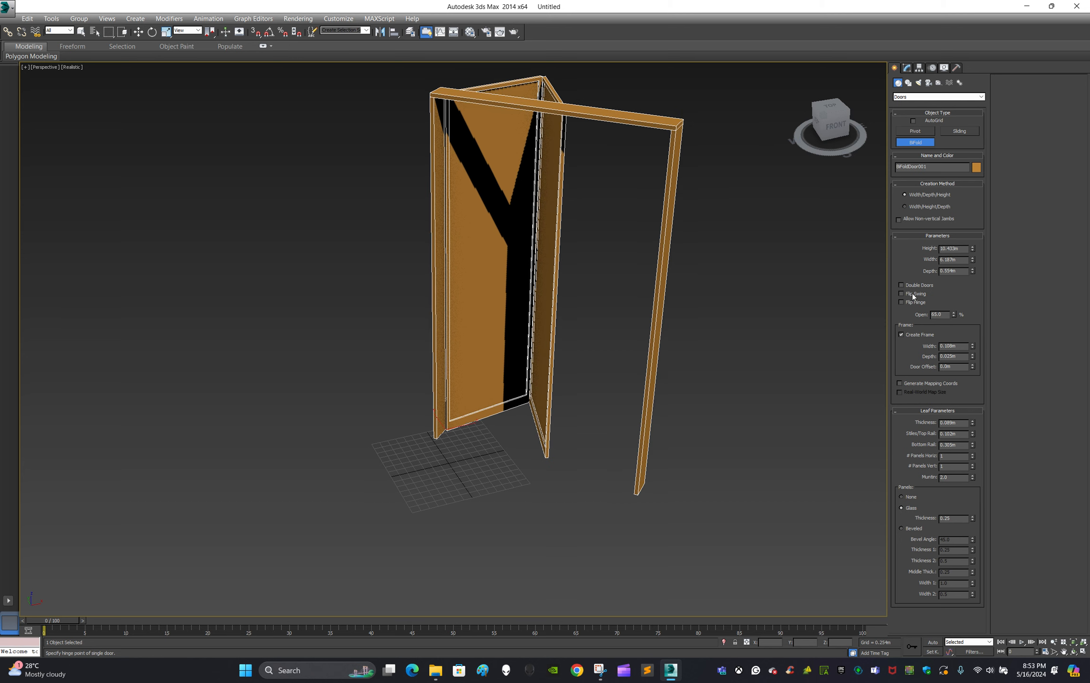
Make the bifold door a double door with flipped swing and view it from another side.
{"action": "left_click", "coordinate": [902, 285]}
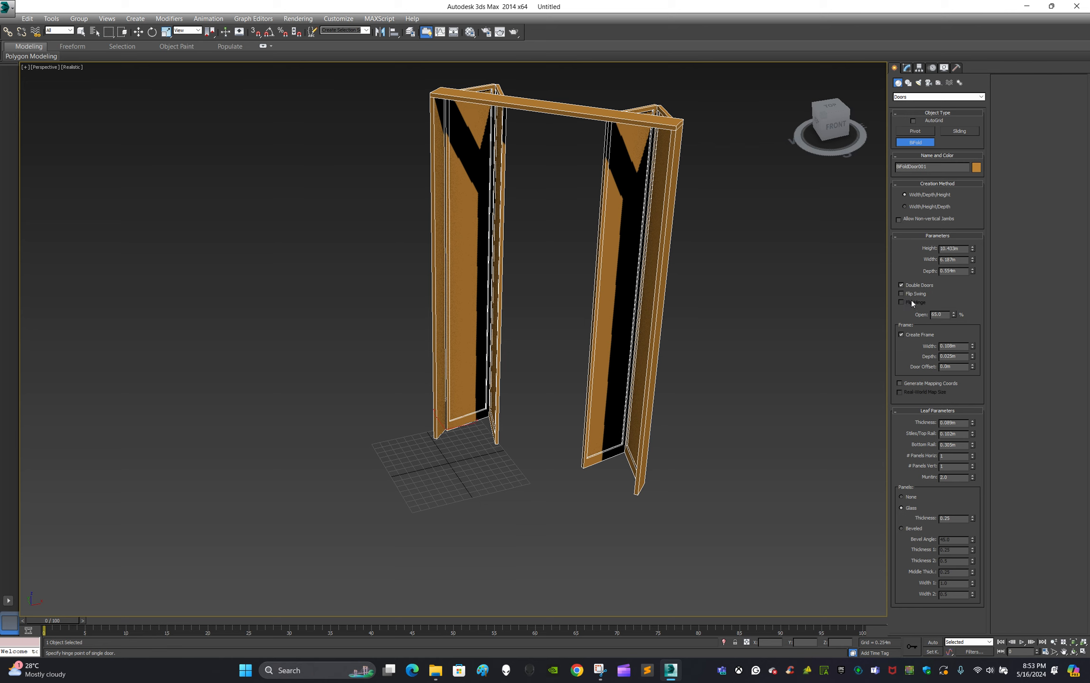
{"action": "left_click", "coordinate": [901, 294]}
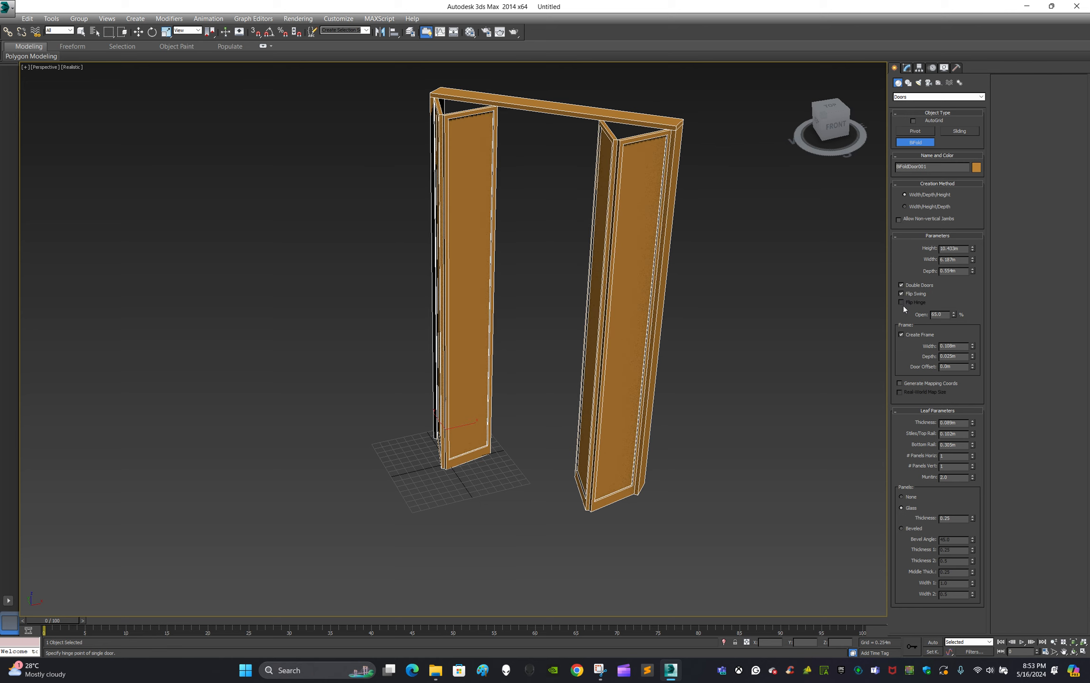
{"action": "middle_click_drag", "start_coordinate": [688, 394], "coordinate": [693, 450]}
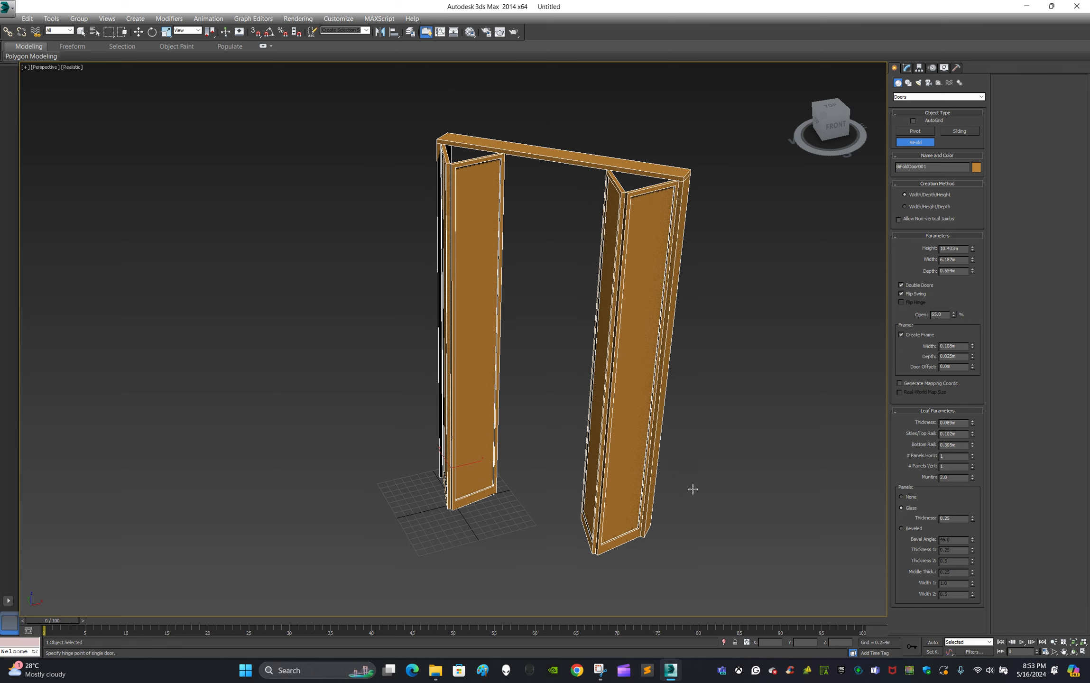
{"action": "middle_click_drag", "start_coordinate": [588, 459], "coordinate": [672, 454], "text": "alt"}
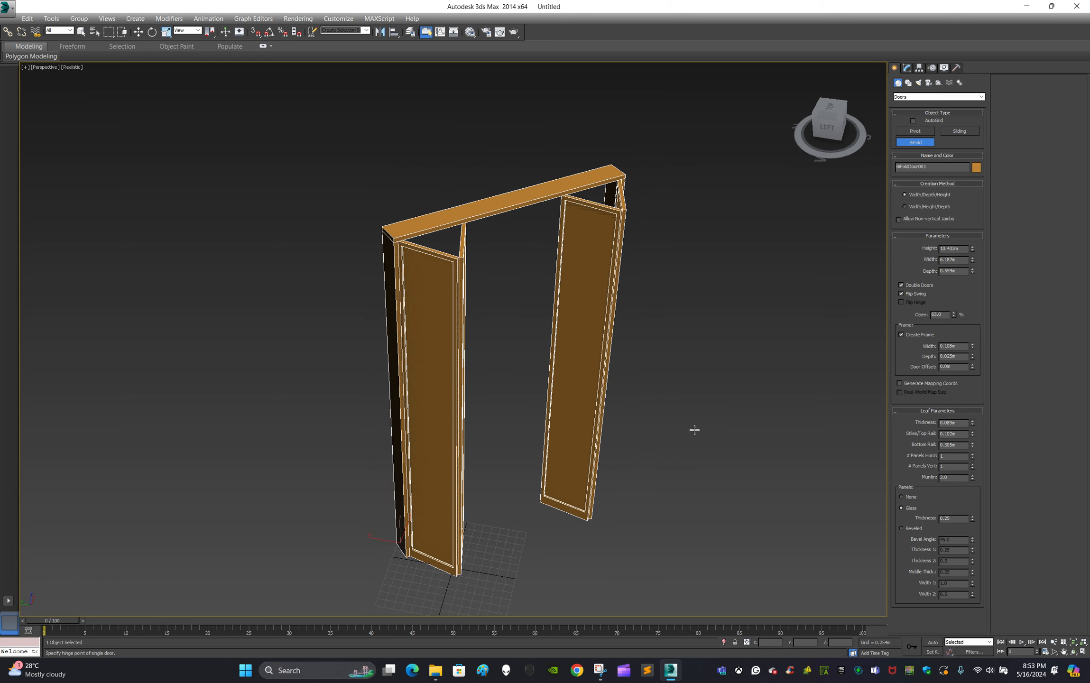
{"action": "scroll", "coordinate": [686, 409], "scroll_direction": "down", "scroll_amount": 2}
Delete the bifold door and draw a double pivot door about 1.3 m deep and 14.8 m high beside the grid.
{"action": "key", "text": "Delete"}
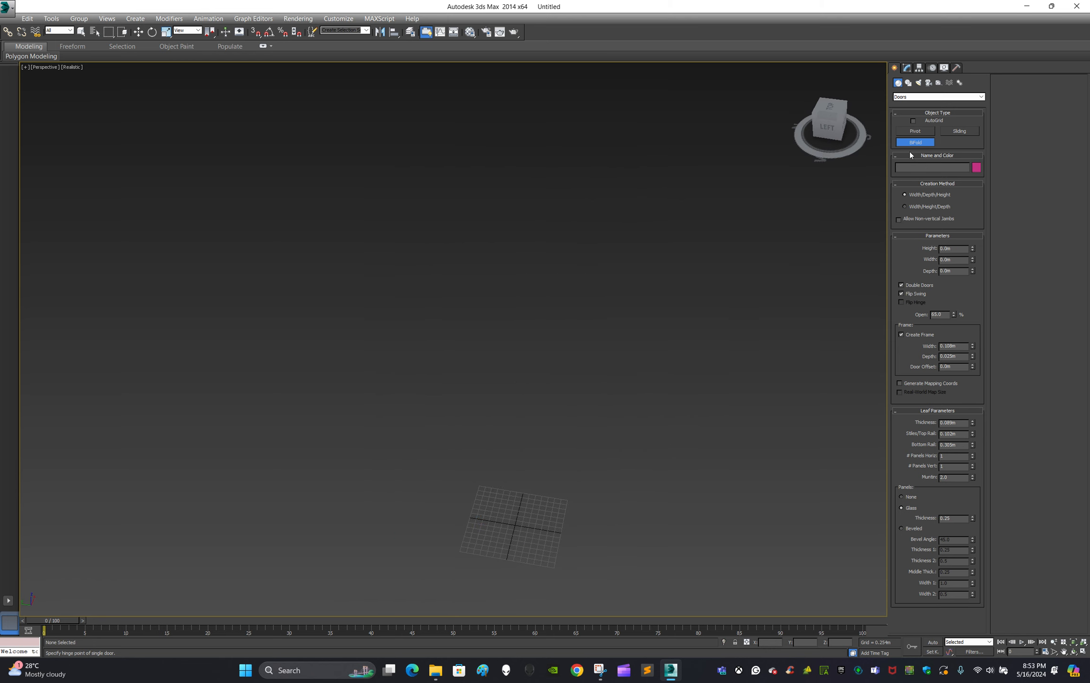
{"action": "left_click", "coordinate": [915, 131]}
{"action": "left_click_drag", "start_coordinate": [387, 509], "coordinate": [557, 410]}
{"action": "left_click", "coordinate": [565, 374]}
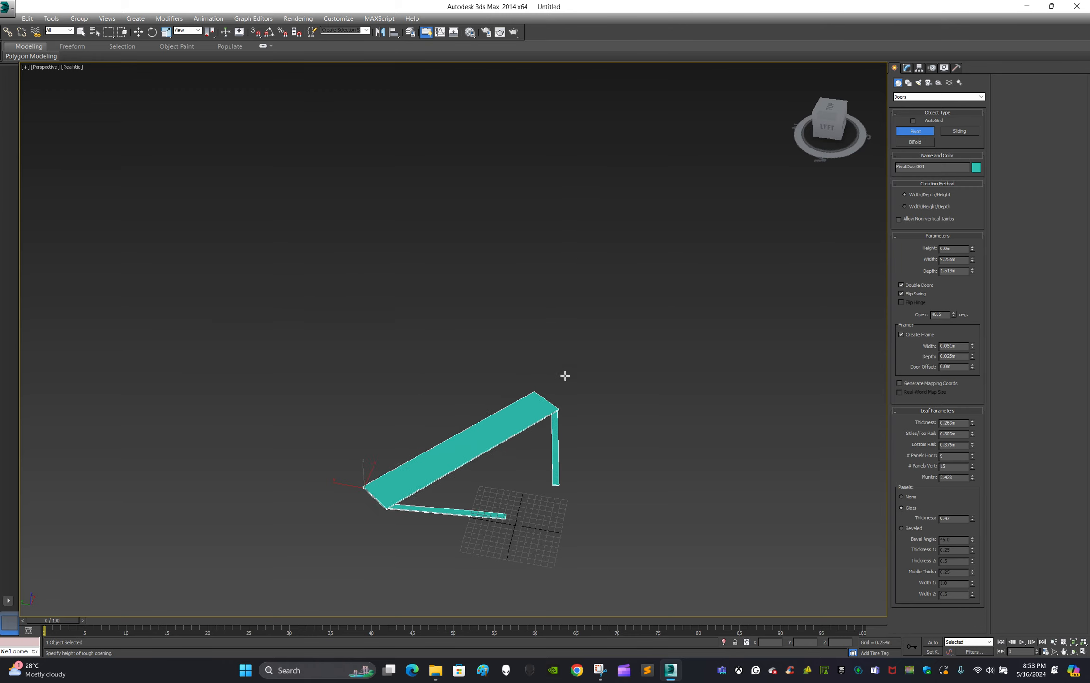
{"action": "left_click", "coordinate": [635, 94]}
{"action": "middle_click_drag", "start_coordinate": [683, 243], "coordinate": [612, 279]}
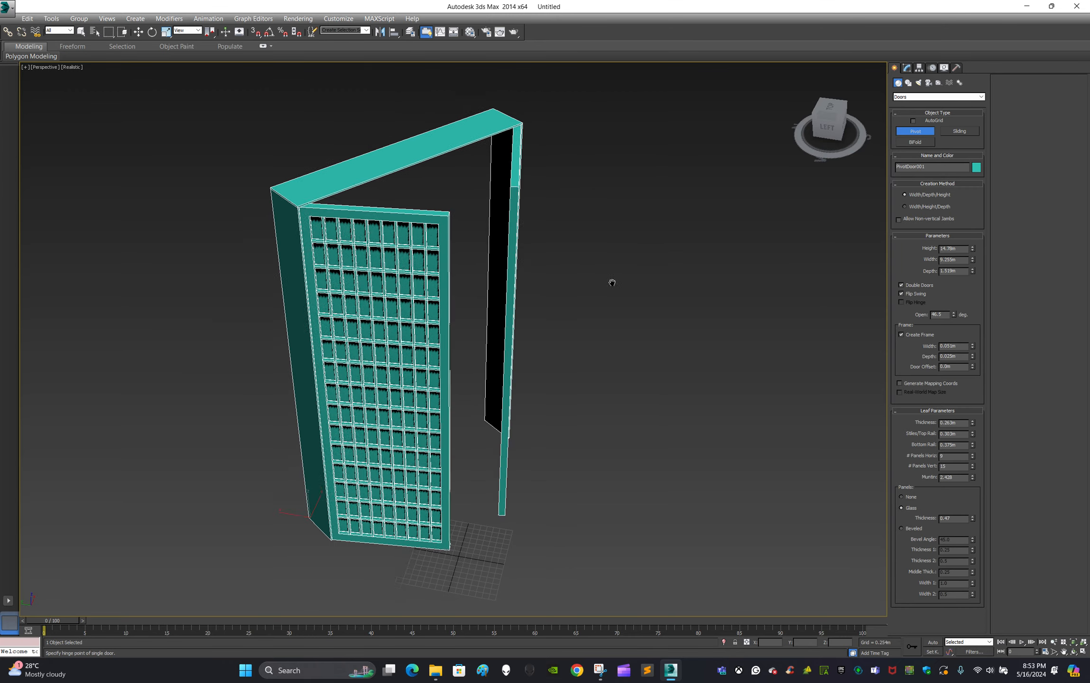
Draw a sliding door about 0.7 m deep and 14 m high beside the double pivot door.
{"action": "left_click", "coordinate": [967, 131]}
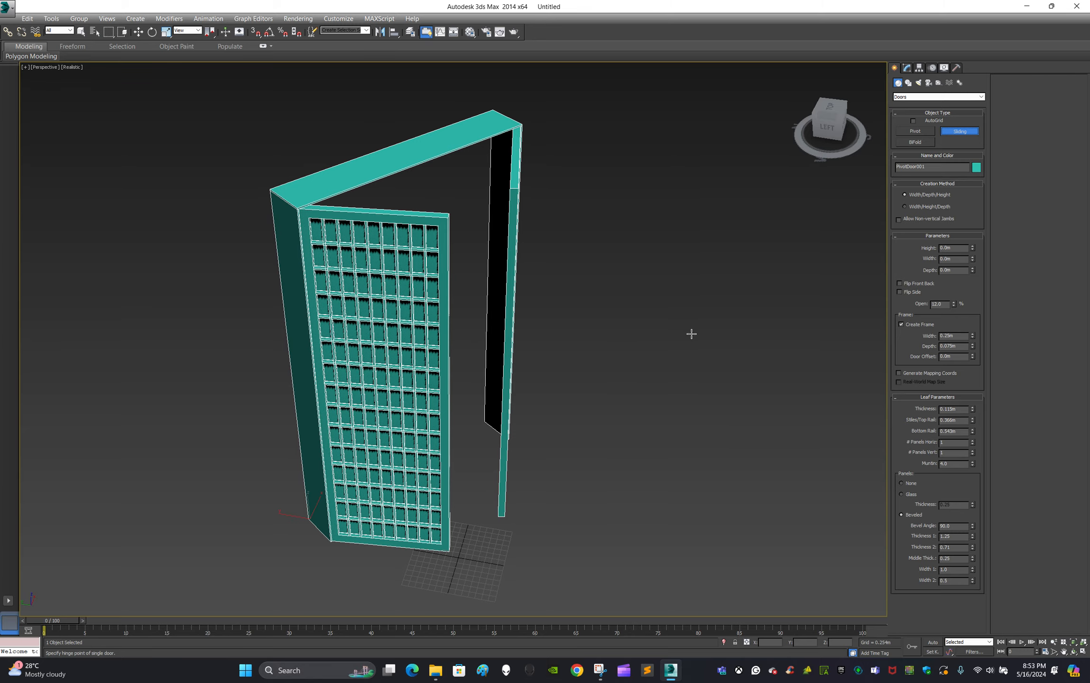
{"action": "middle_click_drag", "start_coordinate": [726, 355], "coordinate": [470, 462], "text": "alt"}
{"action": "left_click_drag", "start_coordinate": [469, 454], "coordinate": [688, 477]}
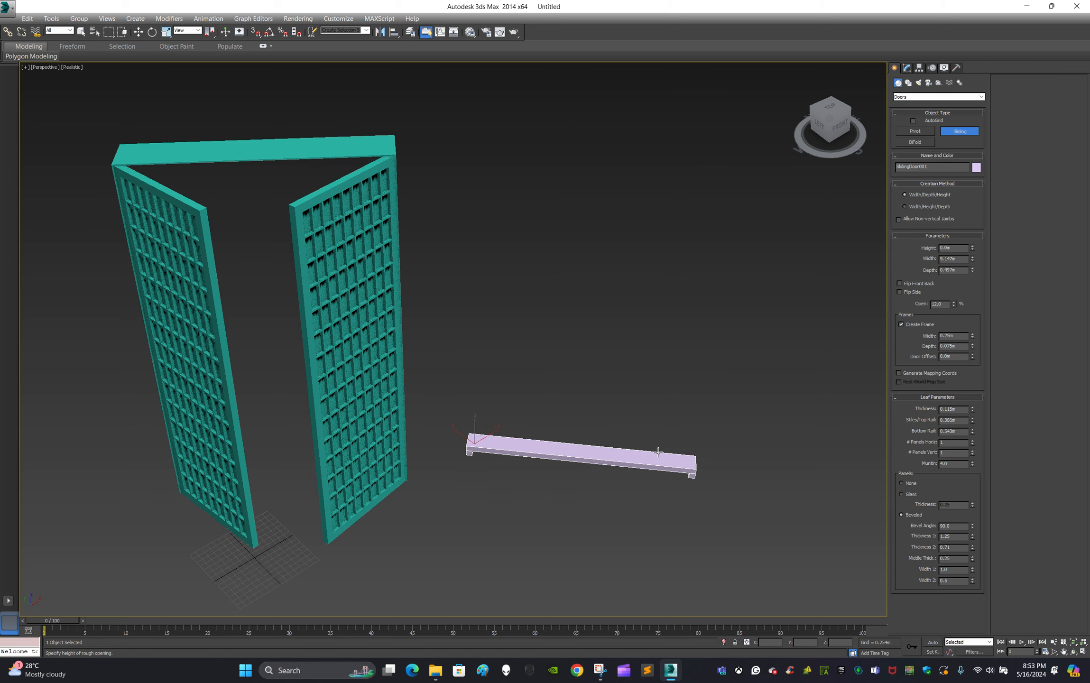
{"action": "left_click", "coordinate": [659, 450]}
{"action": "left_click", "coordinate": [676, 132]}
Draw a double bifold door about 0.8 m deep and 9.4 m high beyond the sliding door, then end door creation with nothing selected.
{"action": "left_click", "coordinate": [915, 142]}
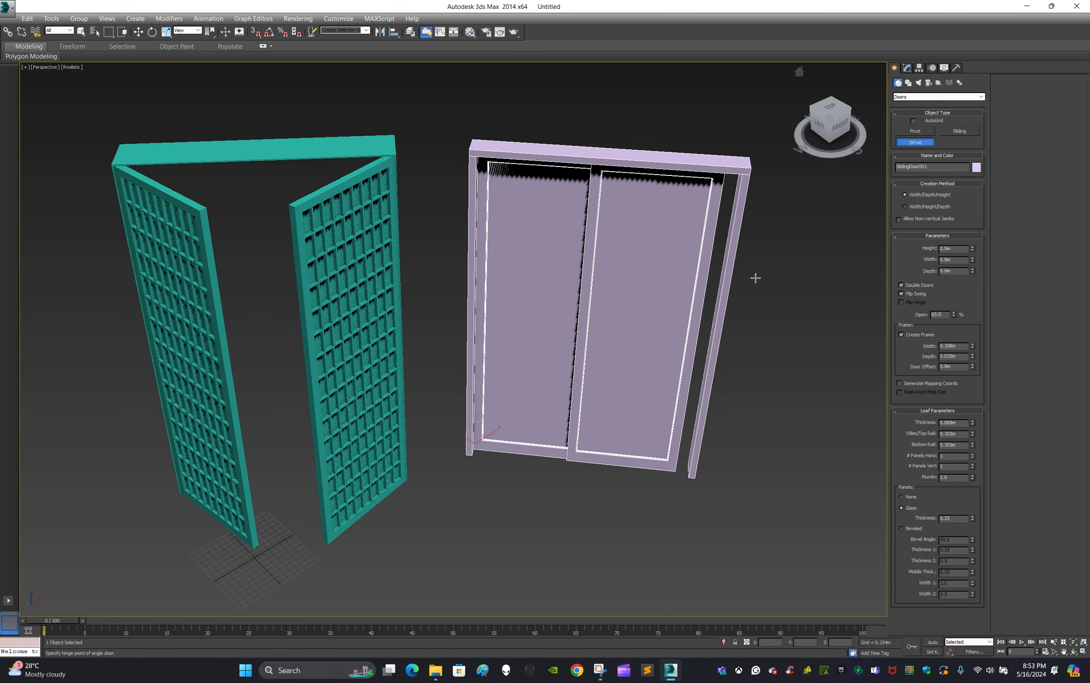
{"action": "middle_click_drag", "start_coordinate": [754, 275], "coordinate": [519, 317]}
{"action": "left_click_drag", "start_coordinate": [643, 421], "coordinate": [733, 482]}
{"action": "left_click", "coordinate": [740, 454]}
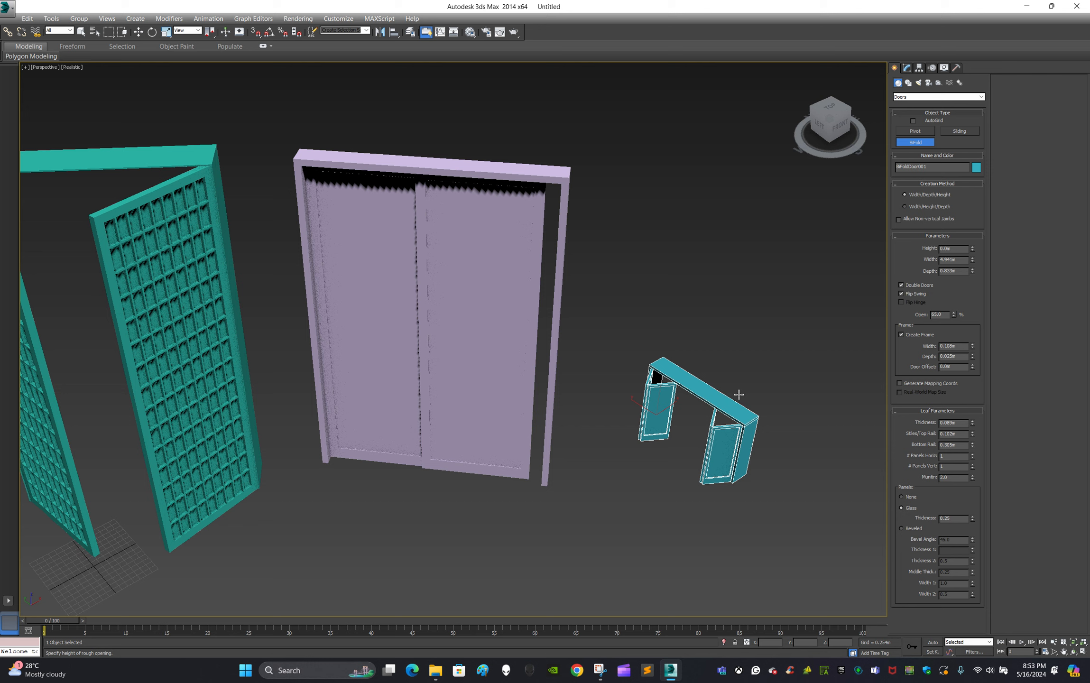
{"action": "left_click", "coordinate": [772, 245]}
{"action": "scroll", "coordinate": [276, 255], "scroll_direction": "down", "scroll_amount": 2}
{"action": "middle_click_drag", "start_coordinate": [276, 255], "coordinate": [411, 292]}
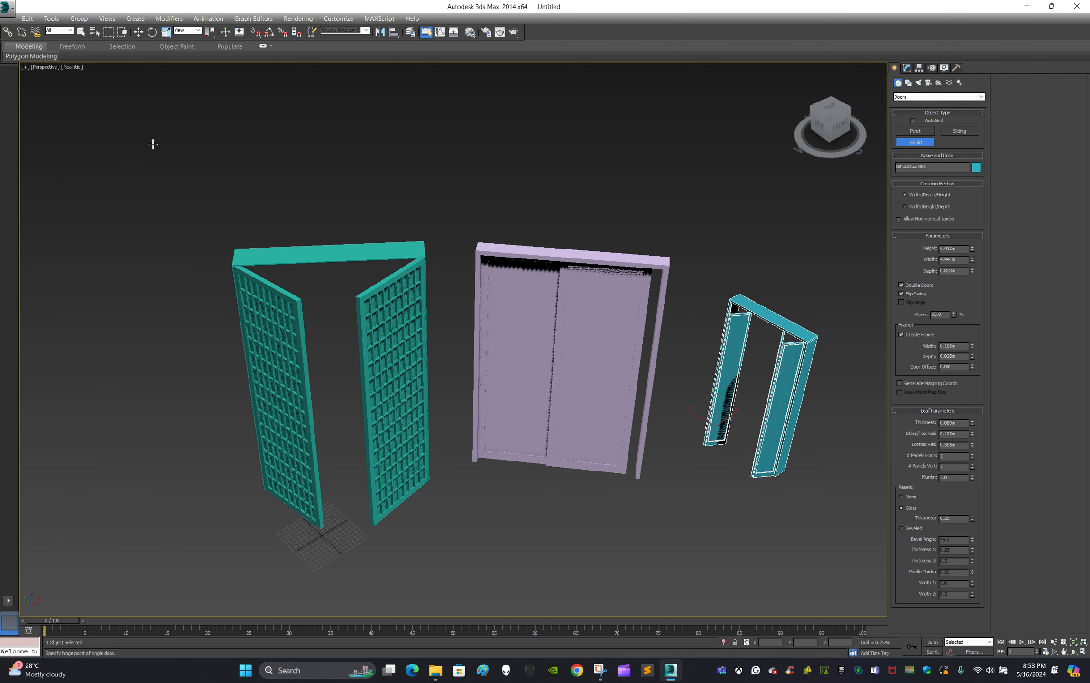
{"action": "left_click", "coordinate": [138, 31]}
{"action": "left_click", "coordinate": [606, 157]}
Examine the three finished doors side by side from another angle.
{"action": "middle_click_drag", "start_coordinate": [646, 324], "coordinate": [581, 331]}
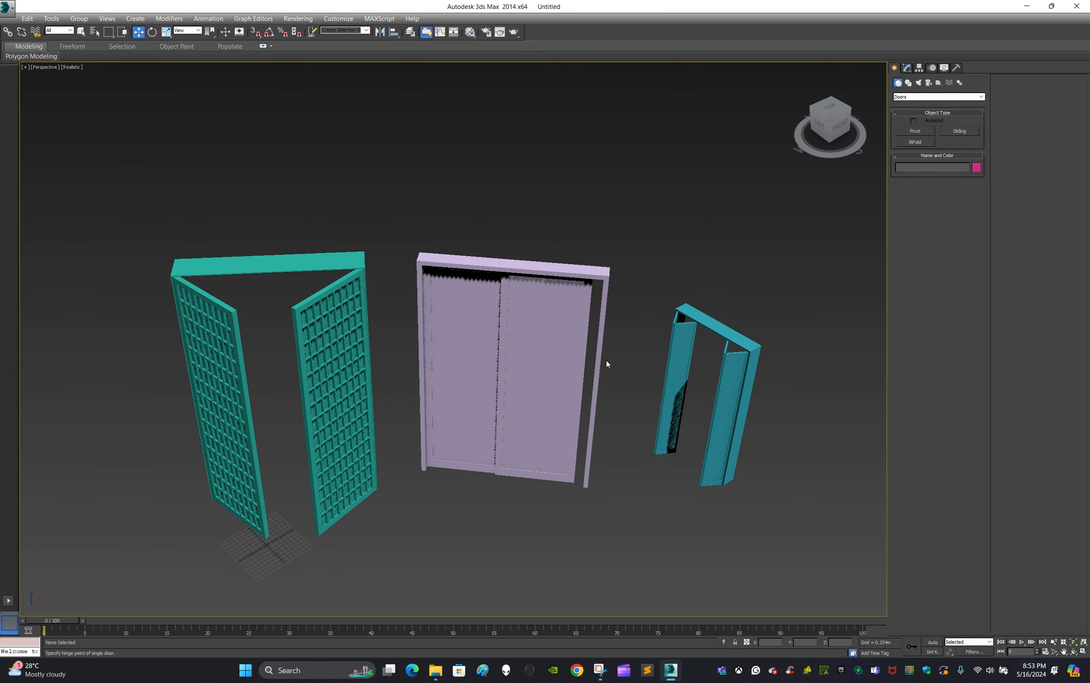
{"action": "middle_click_drag", "start_coordinate": [576, 374], "coordinate": [733, 337], "text": "alt"}
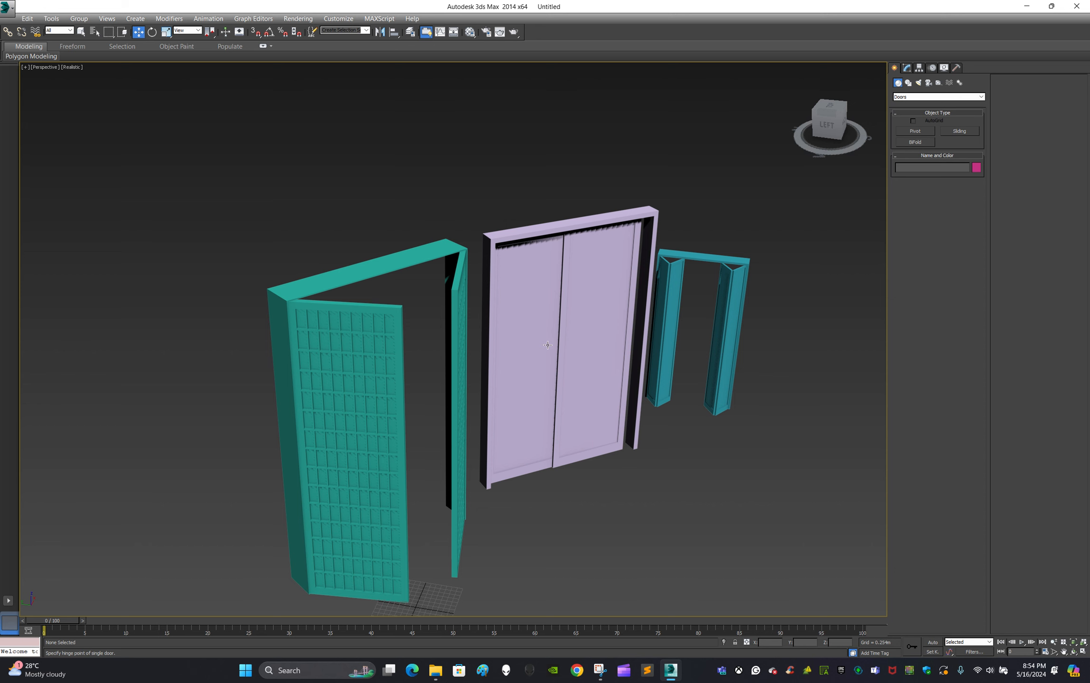
{"action": "left_click", "coordinate": [596, 399]}
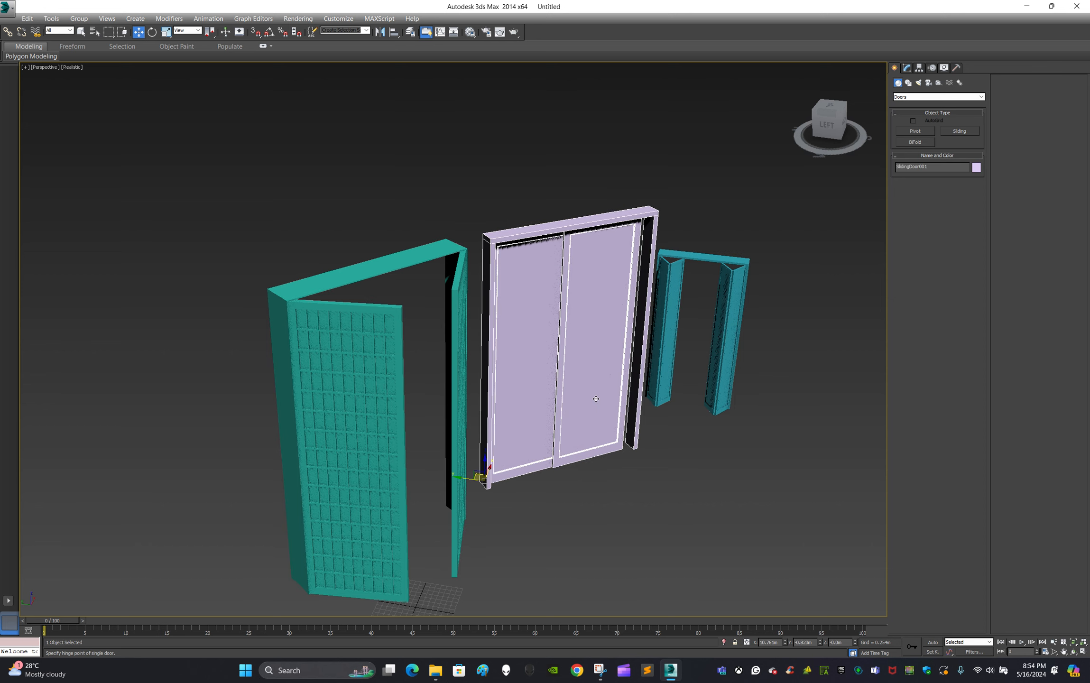
{"action": "left_click", "coordinate": [752, 416]}
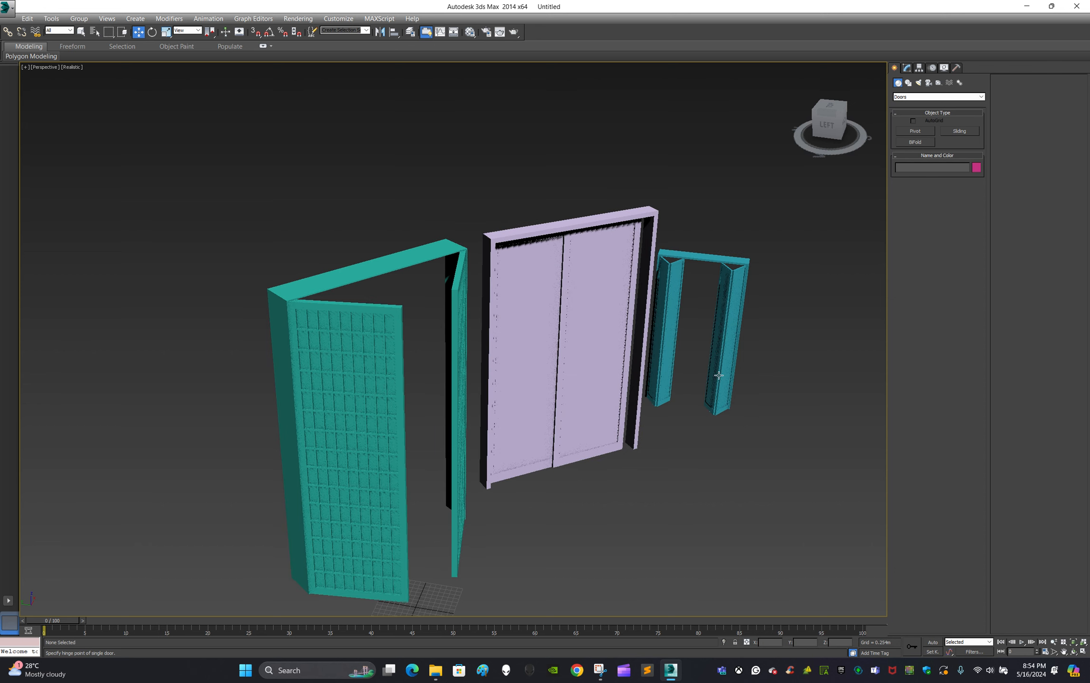
{"action": "left_click", "coordinate": [931, 97]}
{"action": "left_click", "coordinate": [921, 132]}
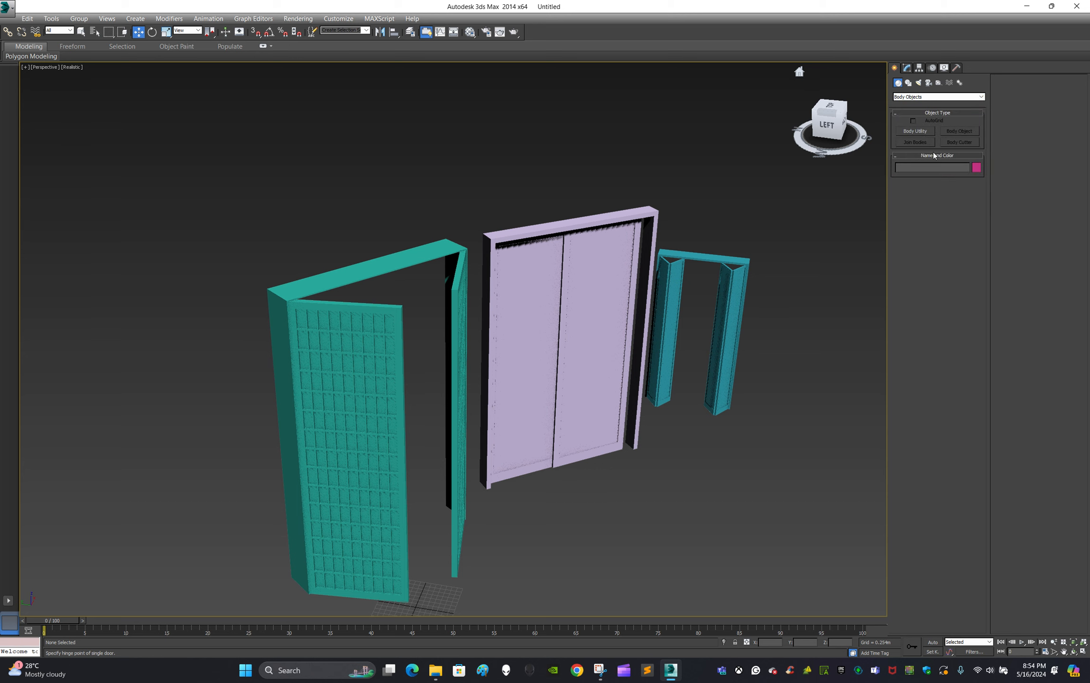
{"action": "left_click", "coordinate": [922, 98]}
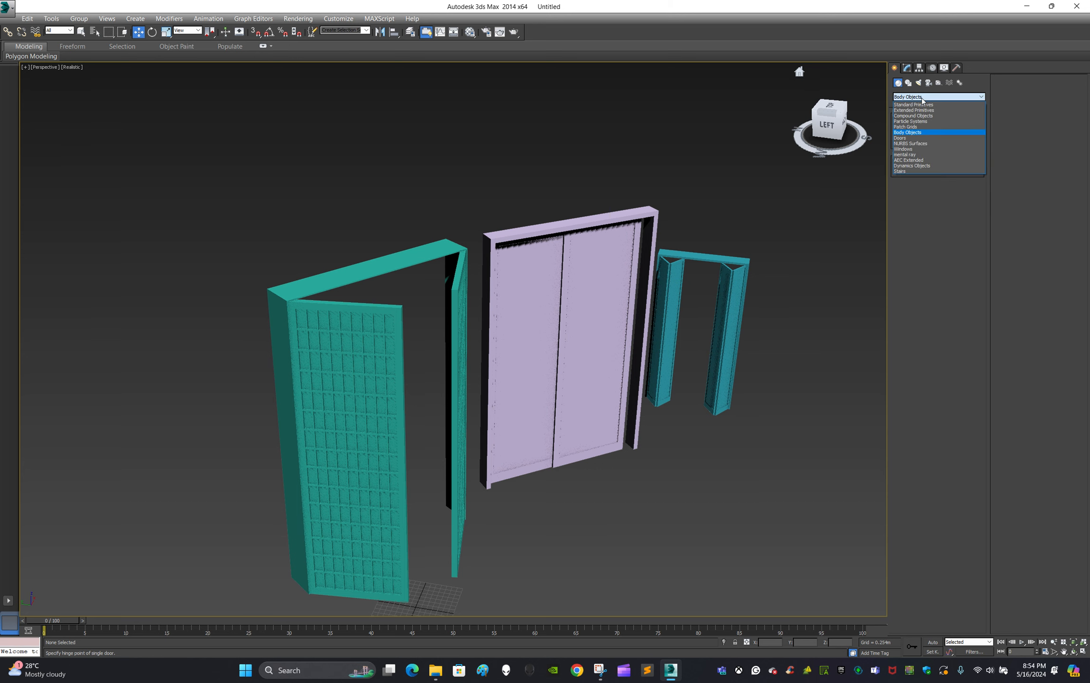
{"action": "left_click", "coordinate": [923, 135]}
Compare the pivot, sliding and bifold doors from the front and the side, selecting the pivot and sliding doors in turn.
{"action": "middle_click_drag", "start_coordinate": [726, 384], "coordinate": [681, 326]}
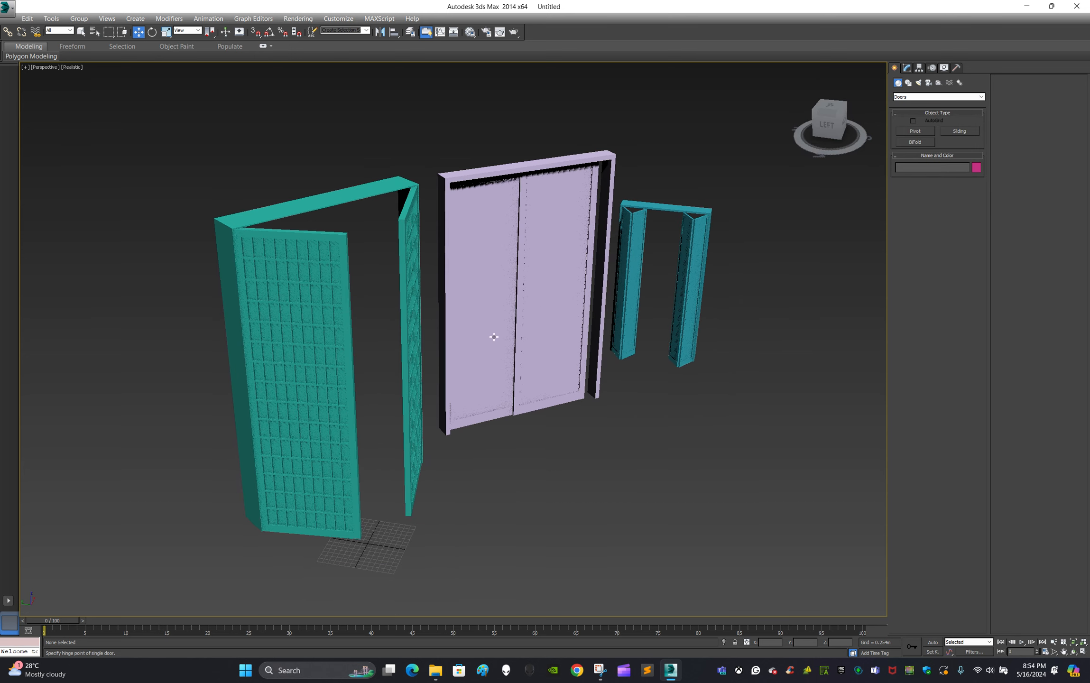
{"action": "left_click", "coordinate": [314, 339]}
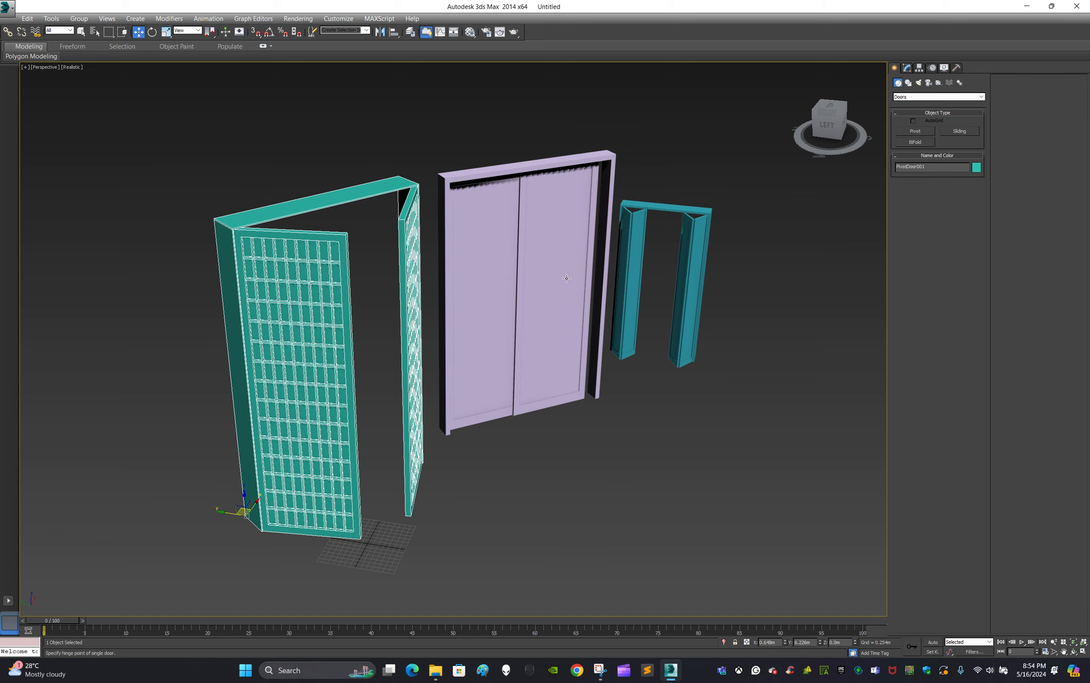
{"action": "middle_click_drag", "start_coordinate": [629, 282], "coordinate": [752, 298], "text": "alt"}
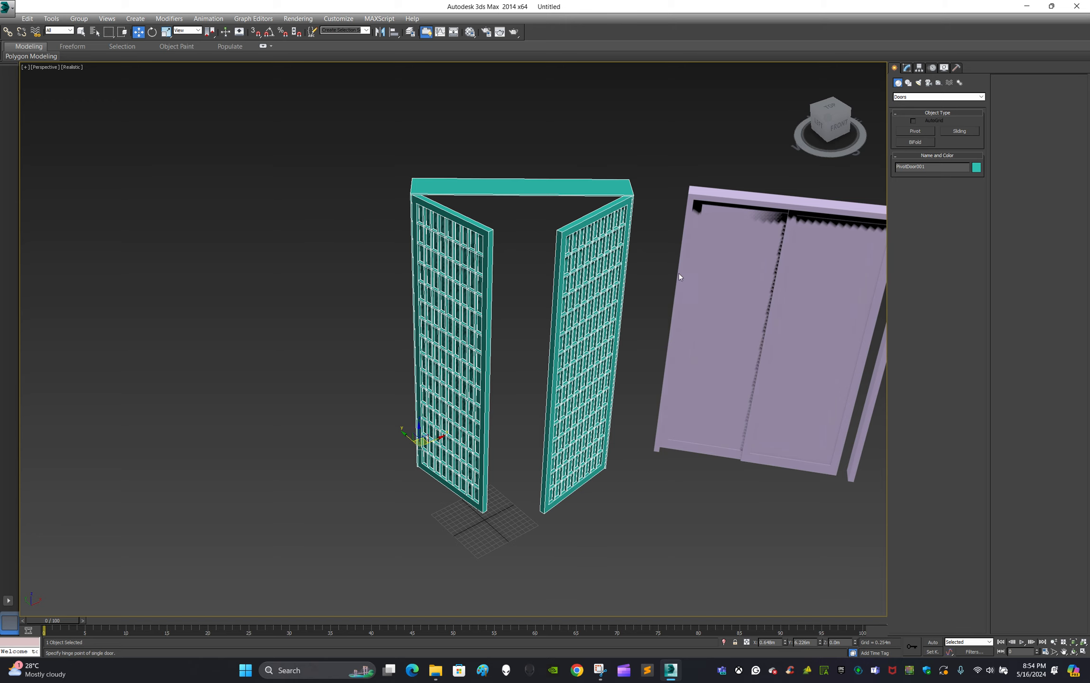
{"action": "middle_click_drag", "start_coordinate": [679, 274], "coordinate": [495, 276]}
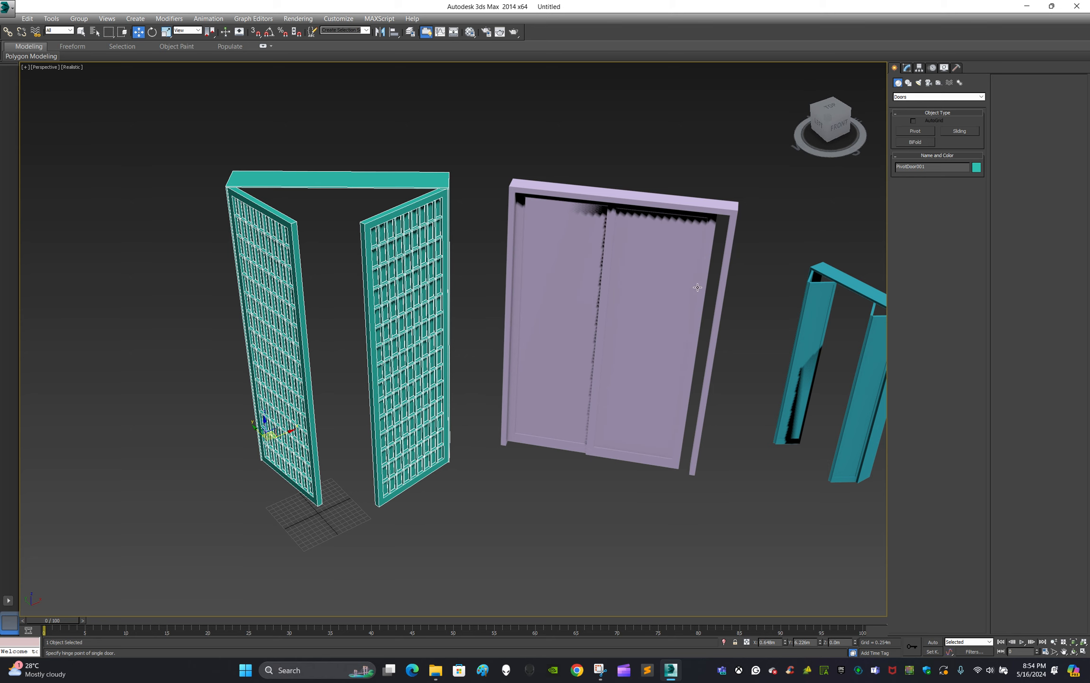
{"action": "middle_click_drag", "start_coordinate": [698, 288], "coordinate": [576, 297]}
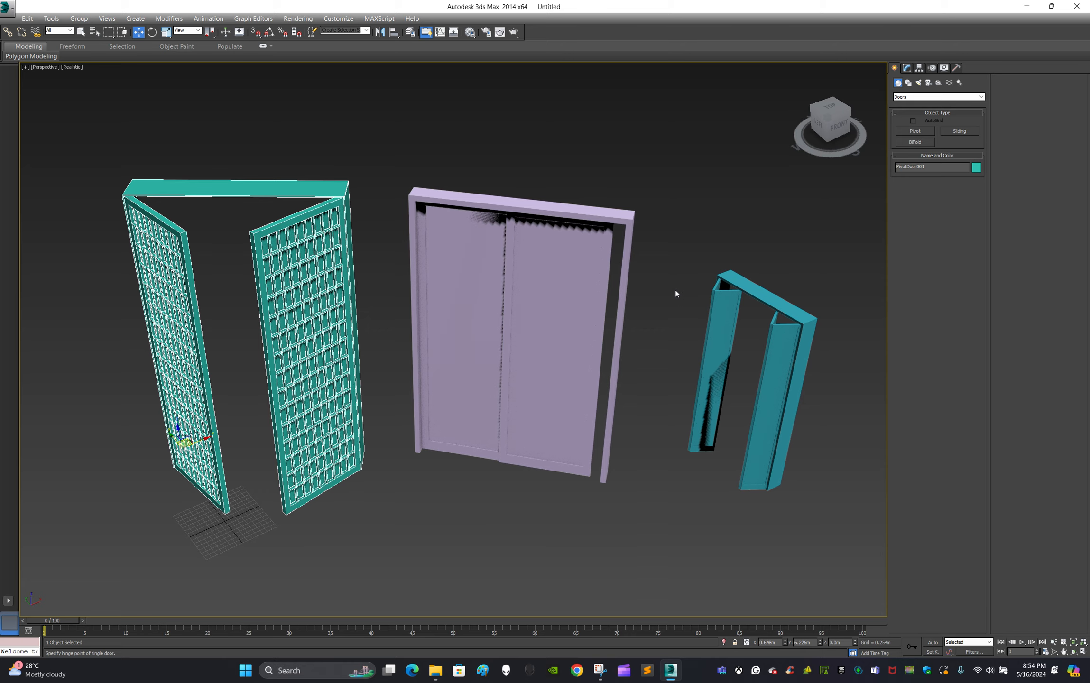
{"action": "left_click", "coordinate": [515, 306]}
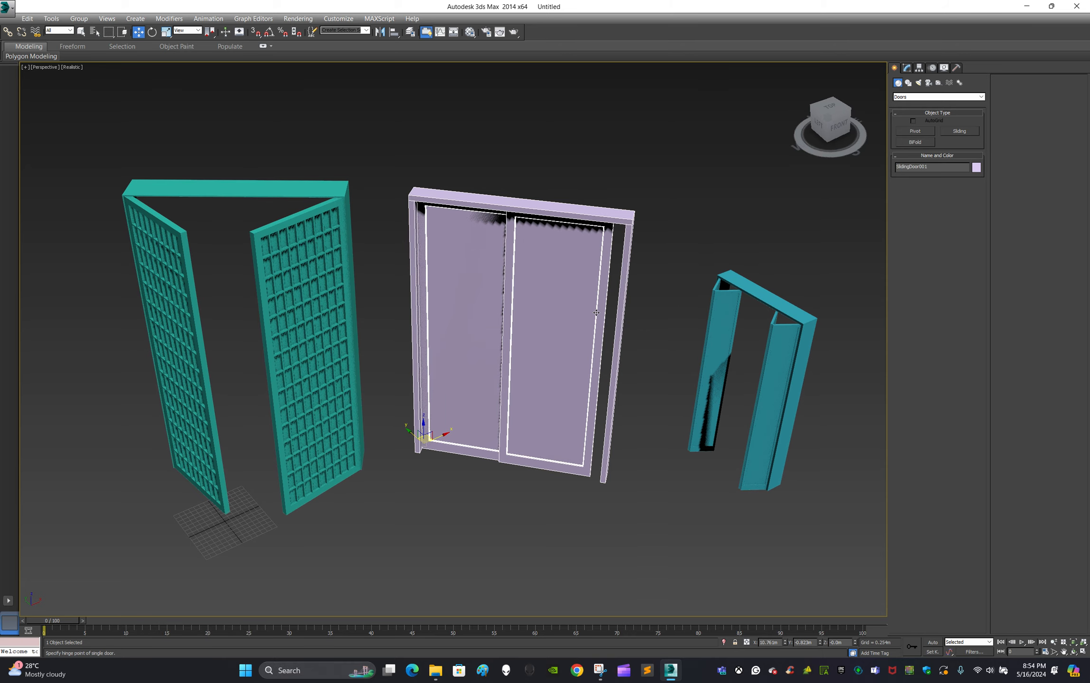
{"action": "middle_click_drag", "start_coordinate": [596, 312], "coordinate": [680, 325], "text": "alt"}
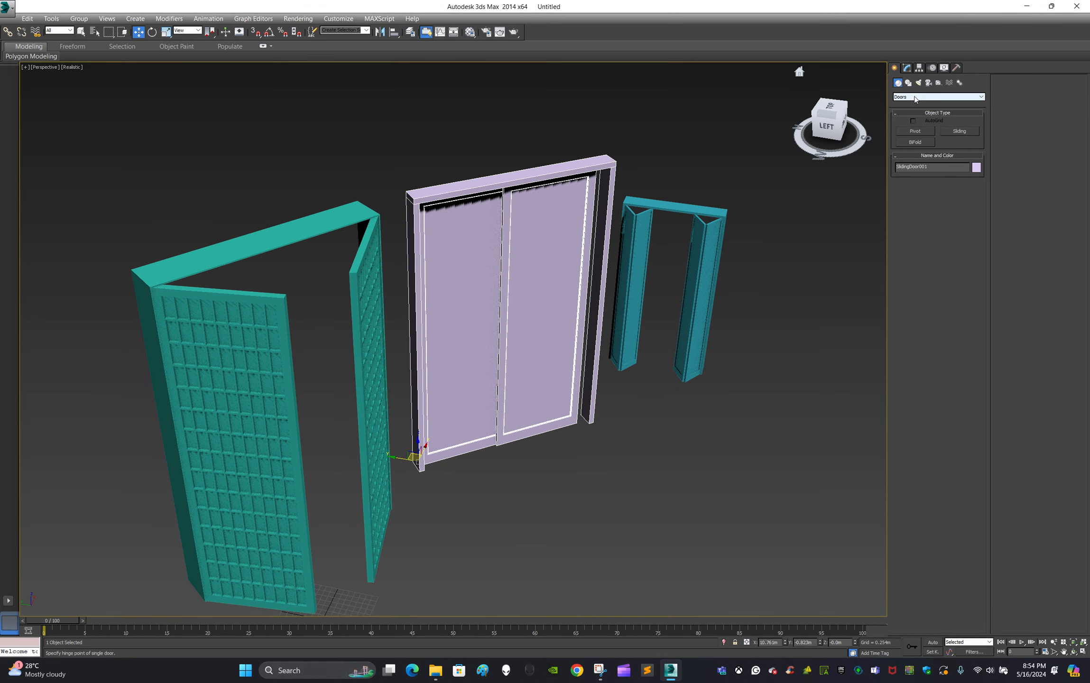
Review the modify parameters of the sliding, pivot and bifold doors one after another.
{"action": "left_click", "coordinate": [907, 69]}
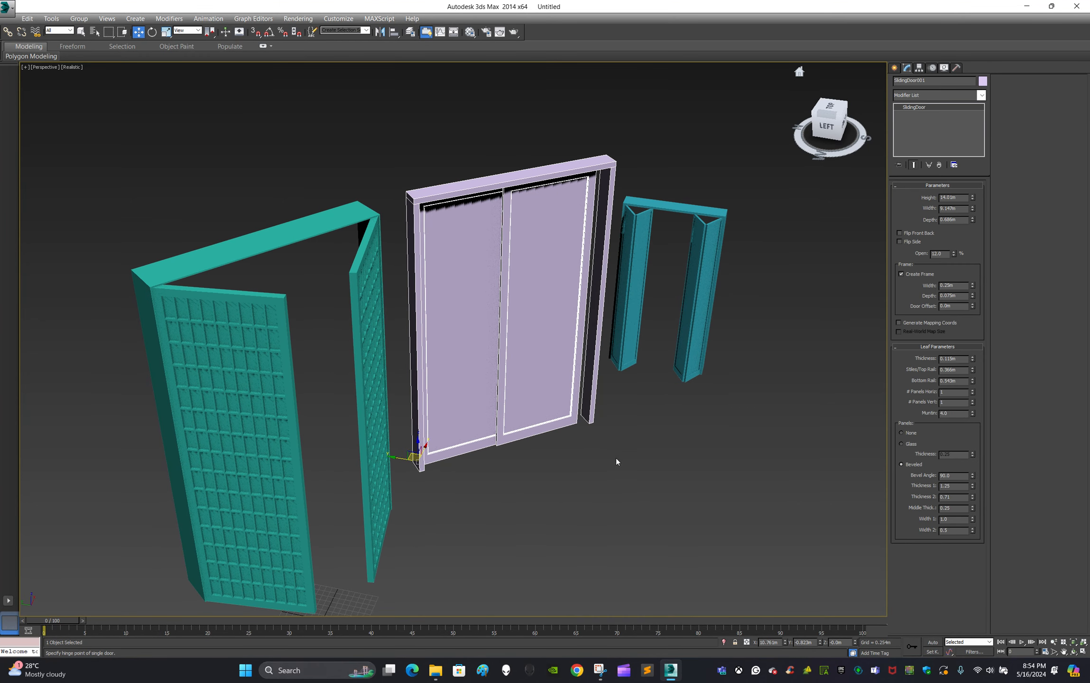
{"action": "left_click", "coordinate": [571, 488]}
{"action": "left_click", "coordinate": [273, 444]}
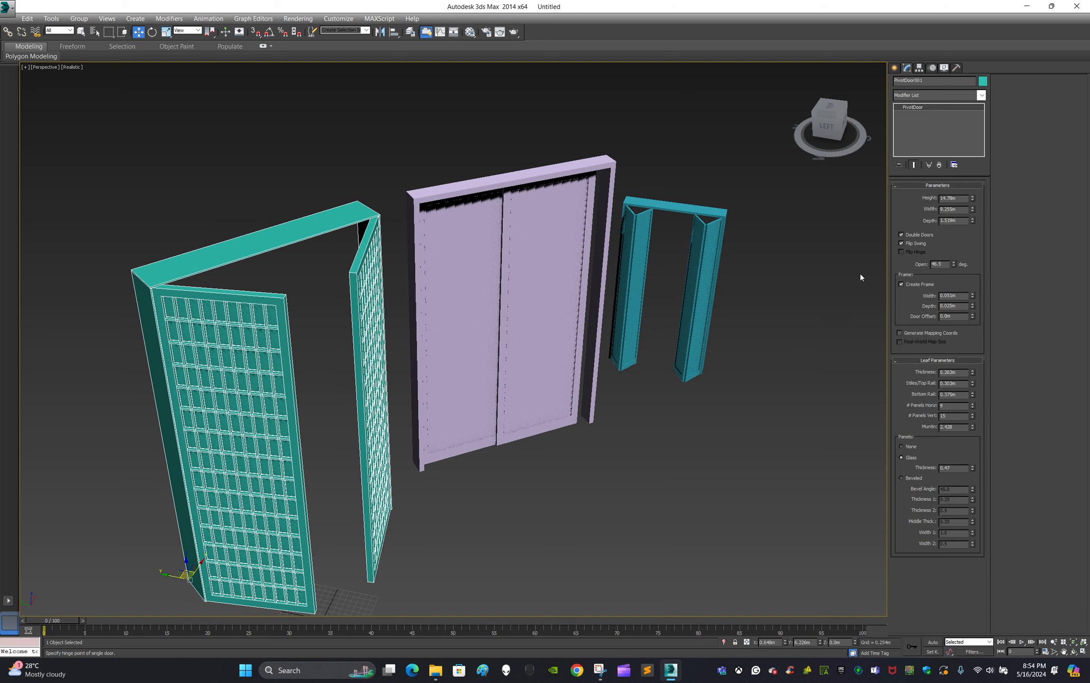
{"action": "left_click", "coordinate": [506, 371]}
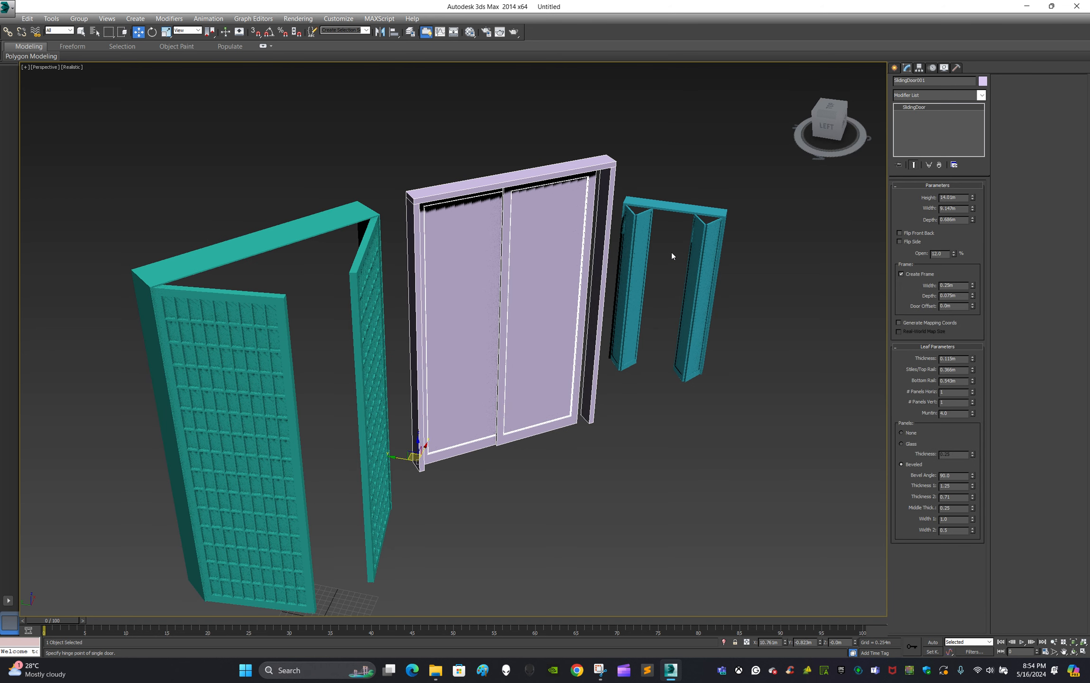
{"action": "left_click", "coordinate": [710, 258]}
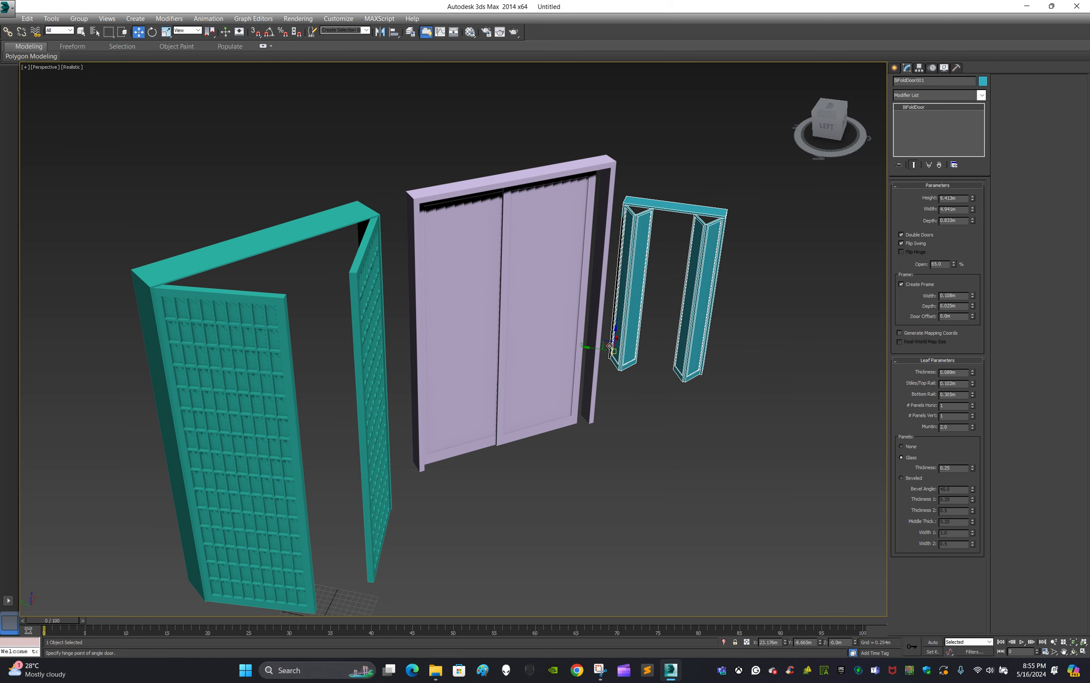
{"action": "scroll", "coordinate": [609, 346], "scroll_direction": "down", "scroll_amount": 3}
{"action": "scroll", "coordinate": [596, 345], "scroll_direction": "up", "scroll_amount": 3}
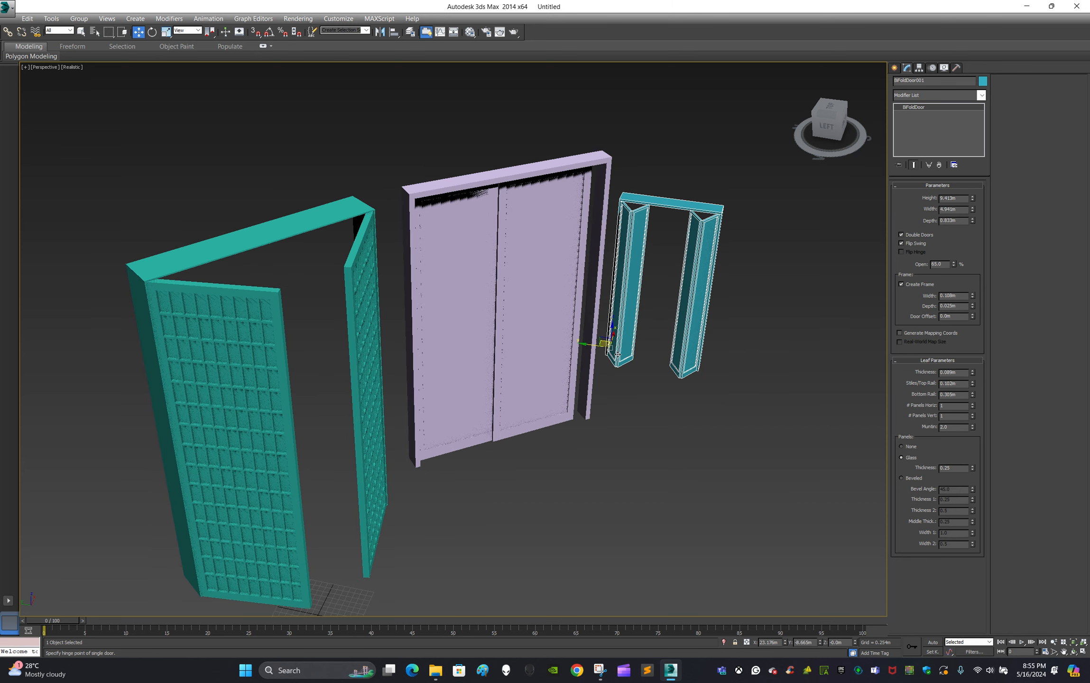
{"action": "middle_click_drag", "start_coordinate": [597, 345], "coordinate": [714, 332]}
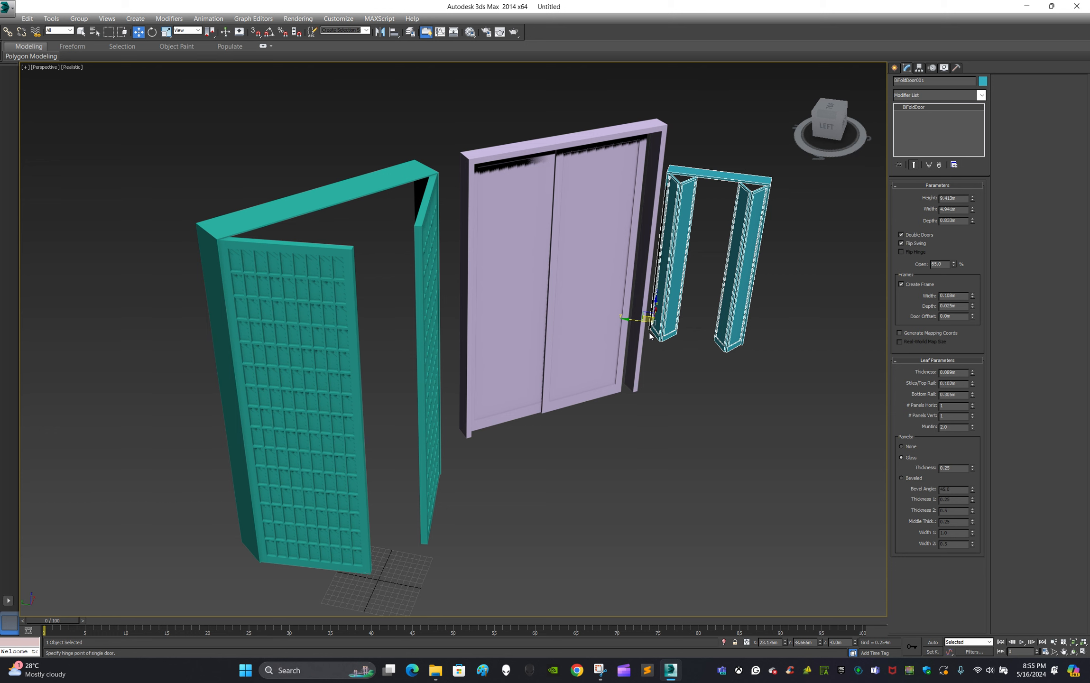
{"action": "middle_click_drag", "start_coordinate": [650, 336], "coordinate": [625, 339]}
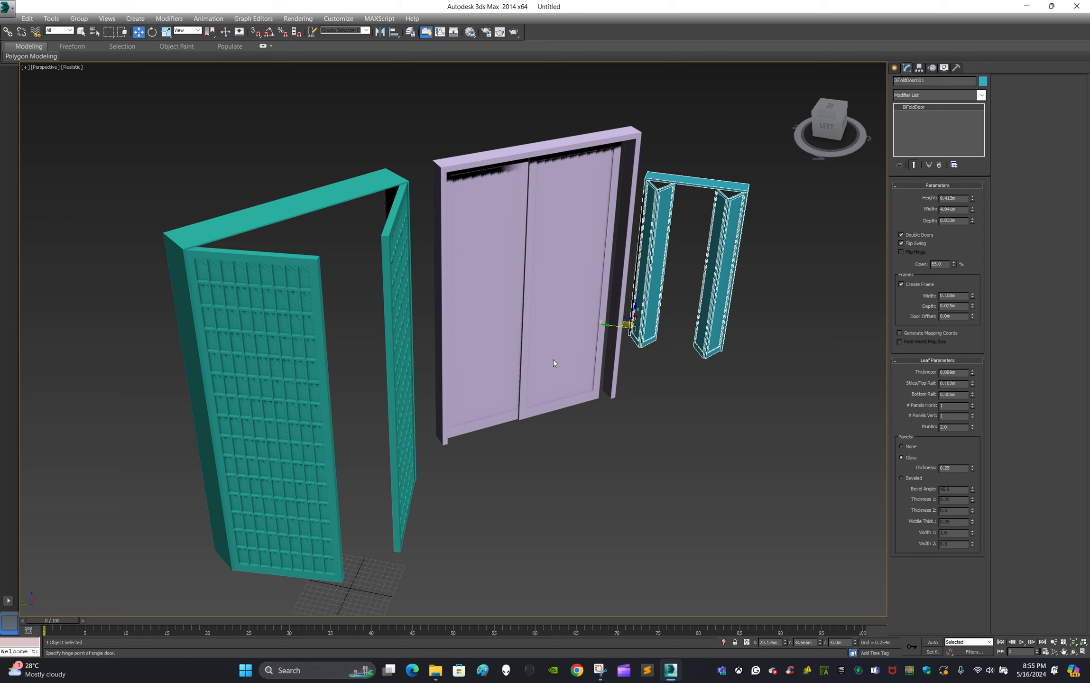
Return to object creation and switch the geometry category to Standard Primitives.
{"action": "left_click", "coordinate": [982, 95]}
{"action": "left_click", "coordinate": [985, 95]}
{"action": "left_click", "coordinate": [895, 68]}
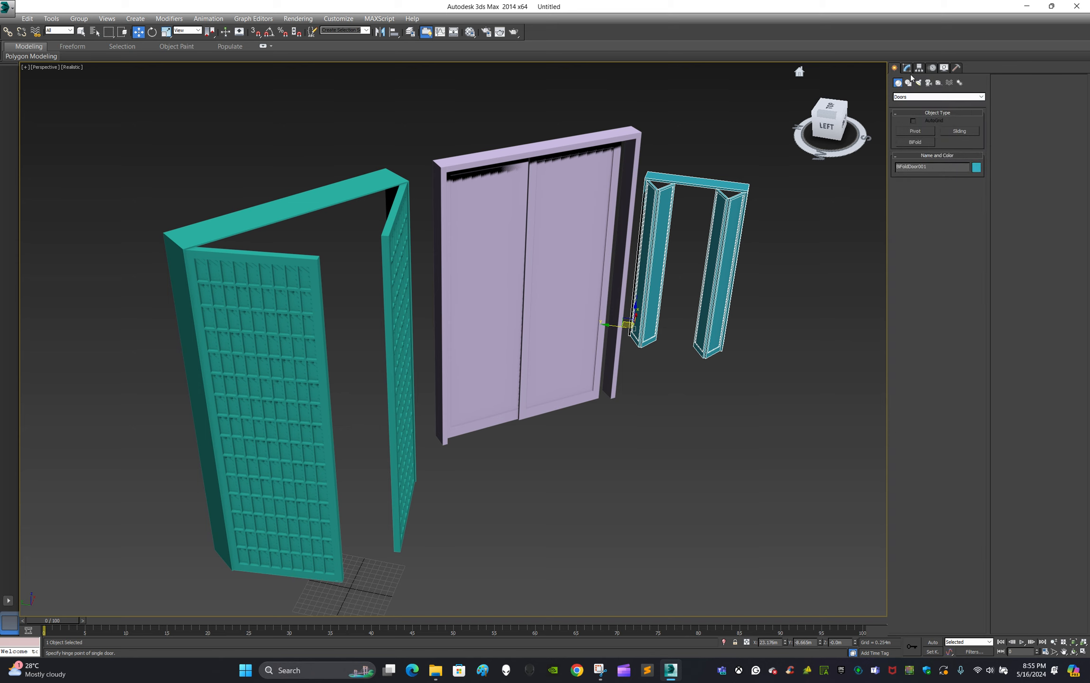
{"action": "left_click", "coordinate": [939, 97]}
{"action": "left_click", "coordinate": [933, 104]}
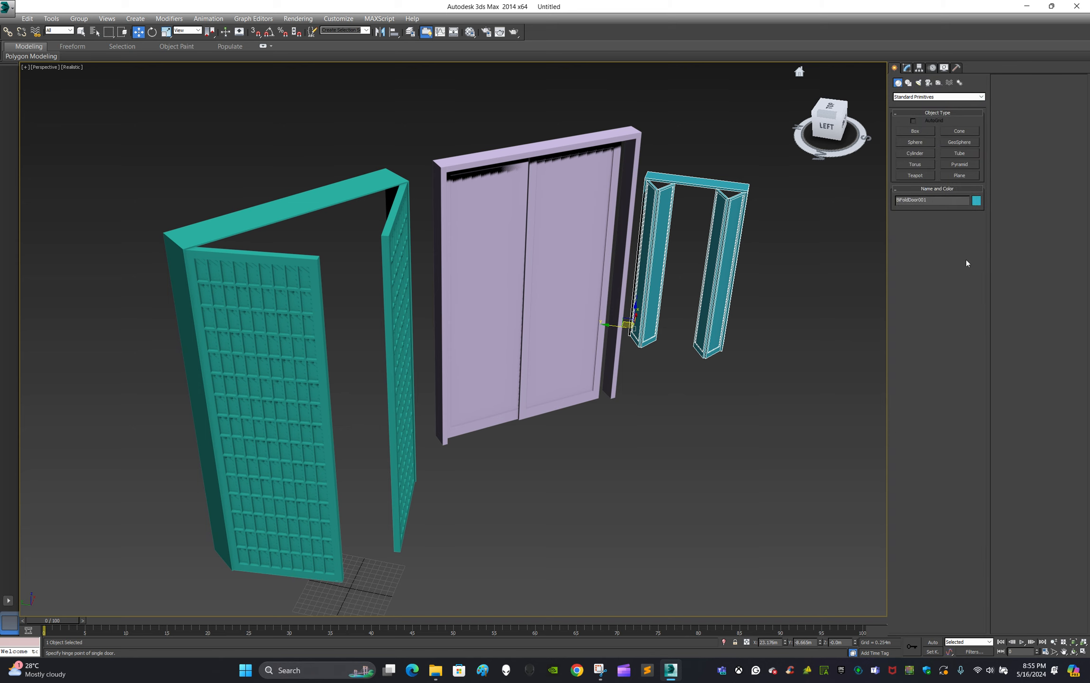